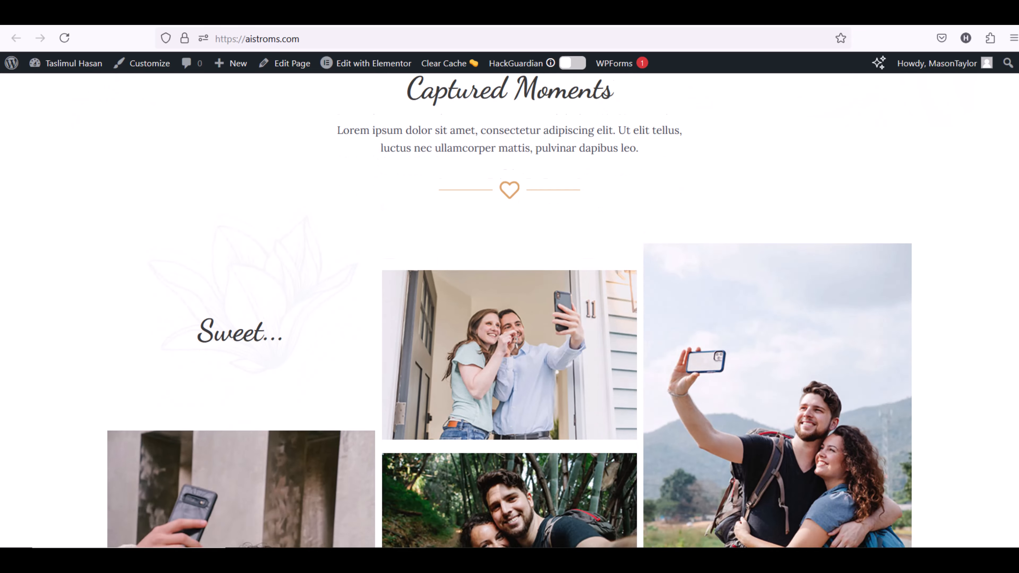
# - Look through the wedding site's Captured Moments gallery and on to the Our Love Story section
pyautogui.scroll(-3, 509, 309)
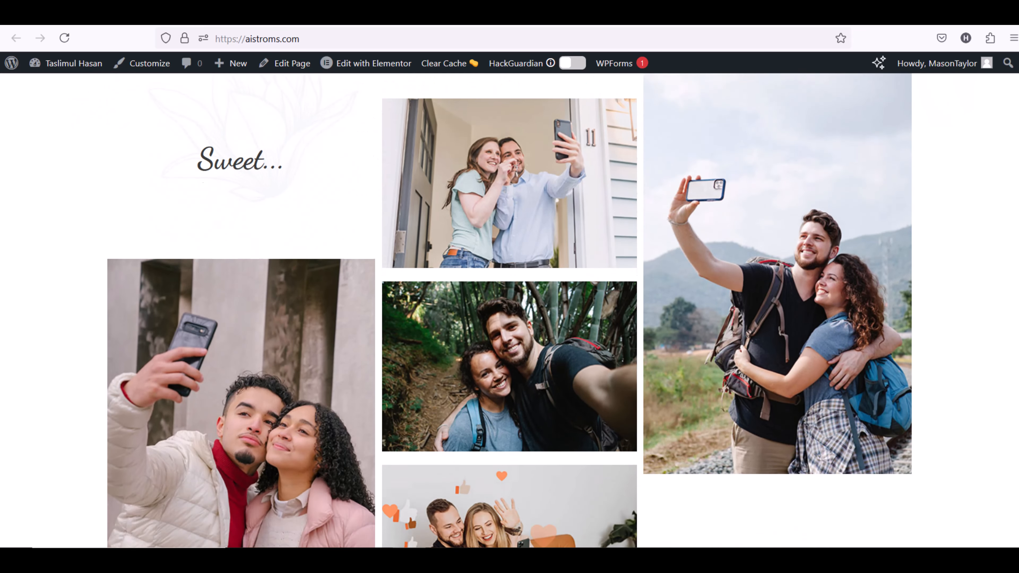
pyautogui.scroll(-5, 509, 309)
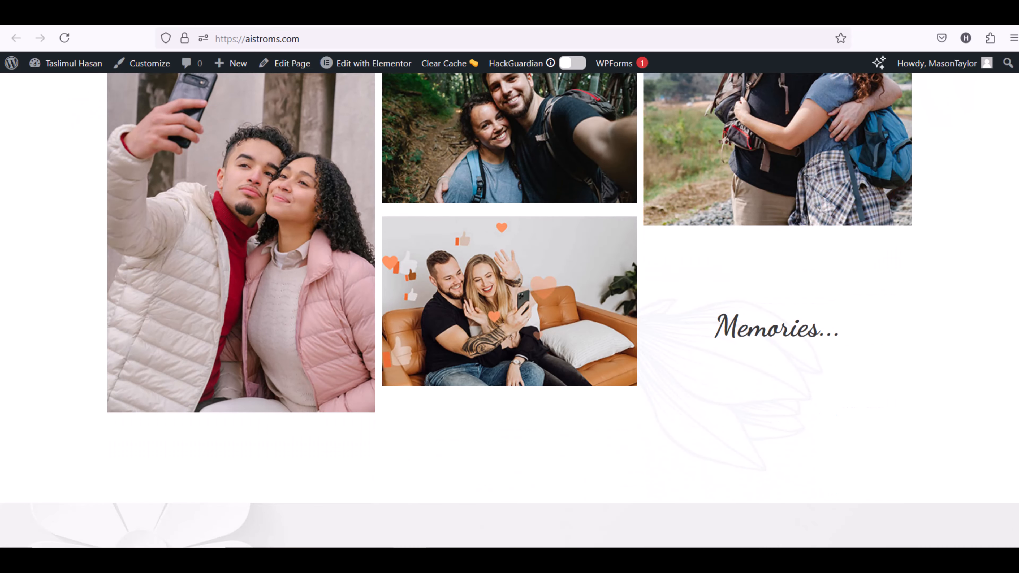
pyautogui.scroll(-4, 509, 309)
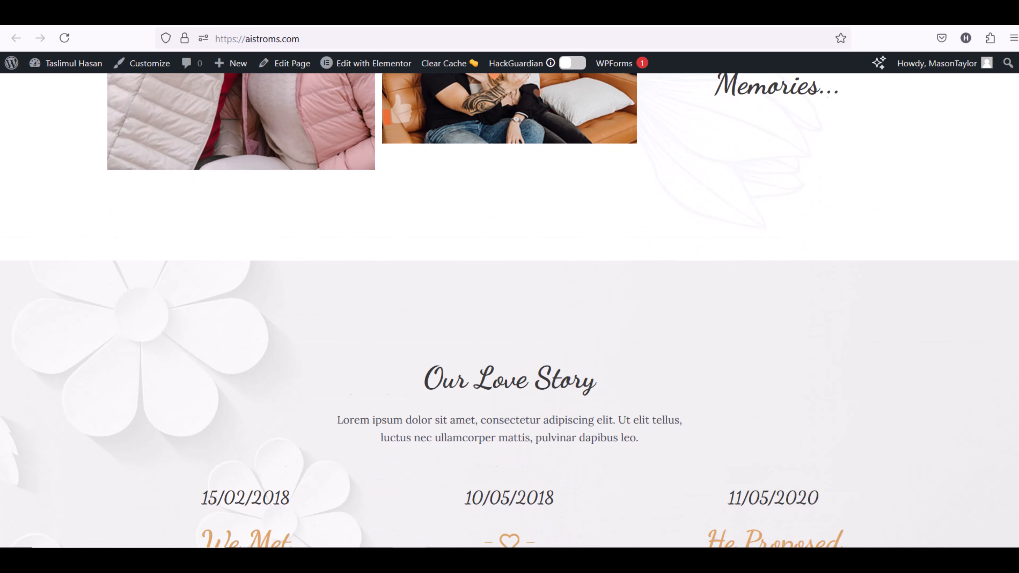
pyautogui.scroll(-6, 510, 309)
pyautogui.scroll(-6, 510, 309)
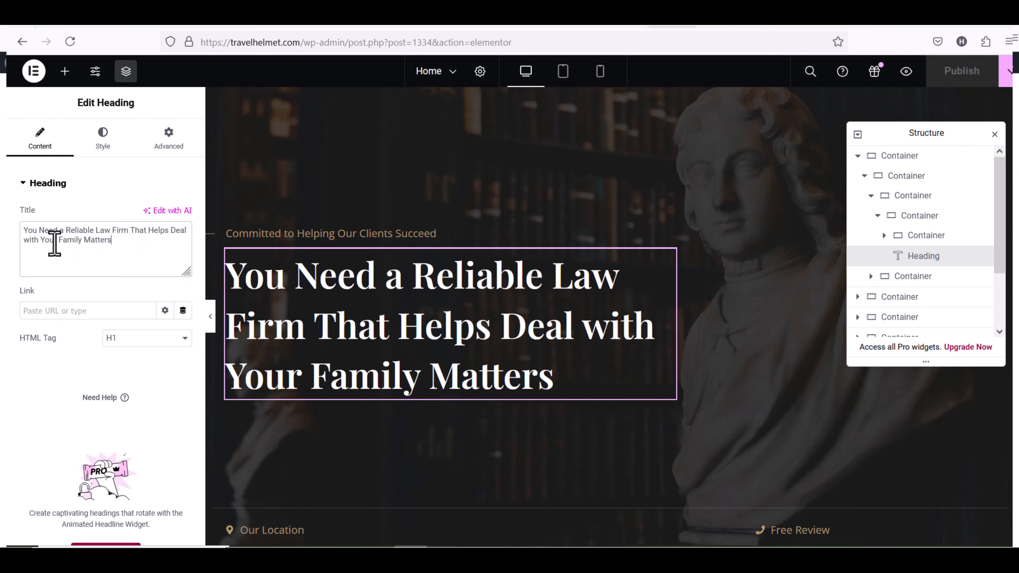
# - Replace the law firm page's main heading text with "hello" and select the phone number heading under Free Review
pyautogui.hotkey('ctrl', 'a')
pyautogui.write('hello')
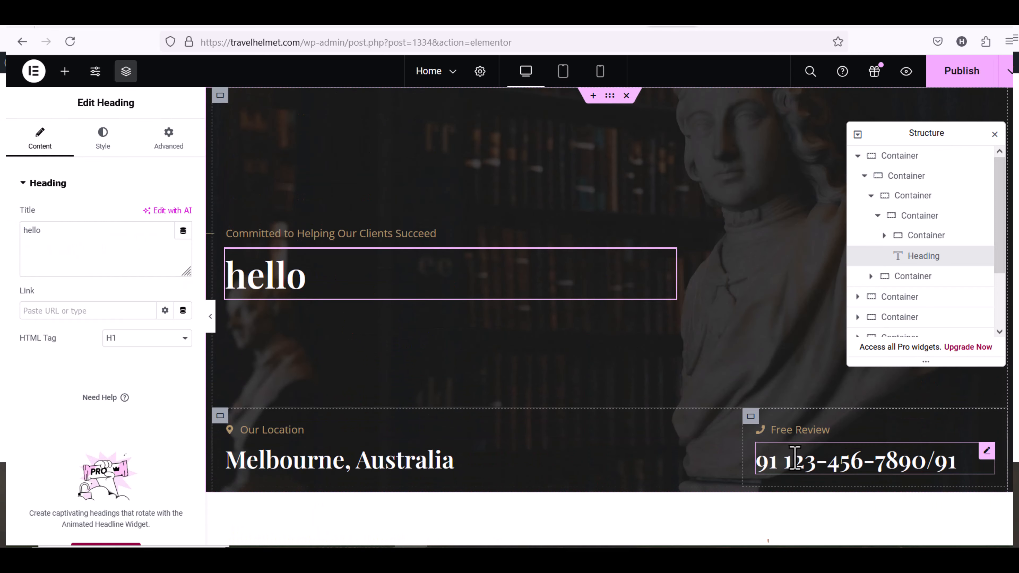
pyautogui.click(794, 457)
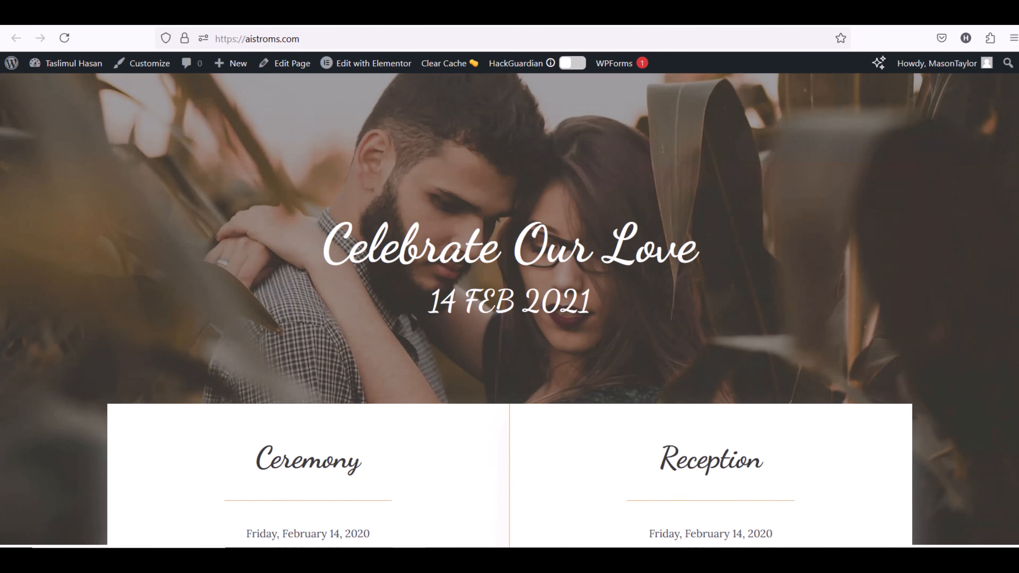
# - Review the wedding site's hero banner and its Ceremony and Reception details
pyautogui.scroll(-6, 509, 281)
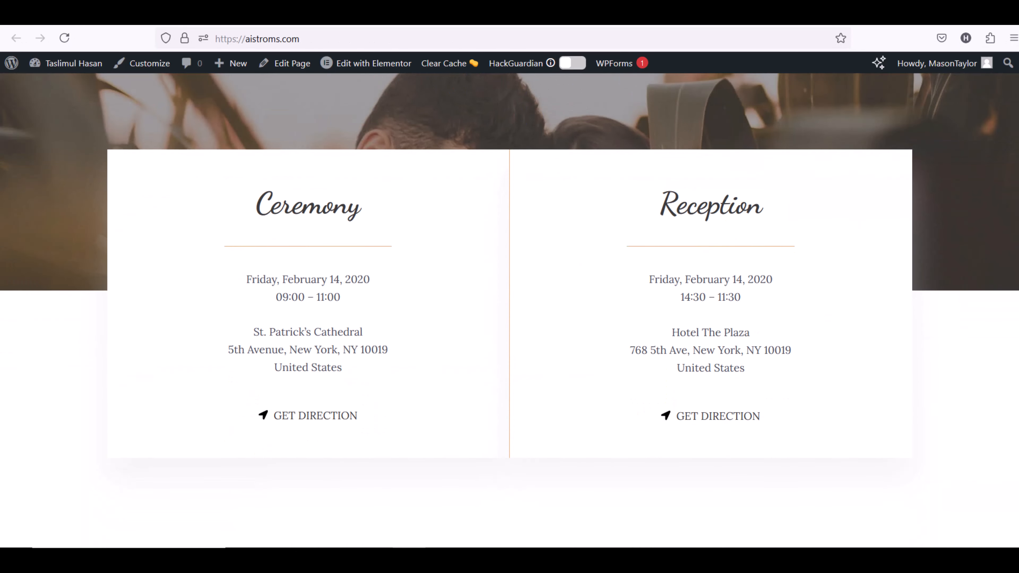
pyautogui.scroll(-7, 510, 281)
pyautogui.scroll(-10, 510, 281)
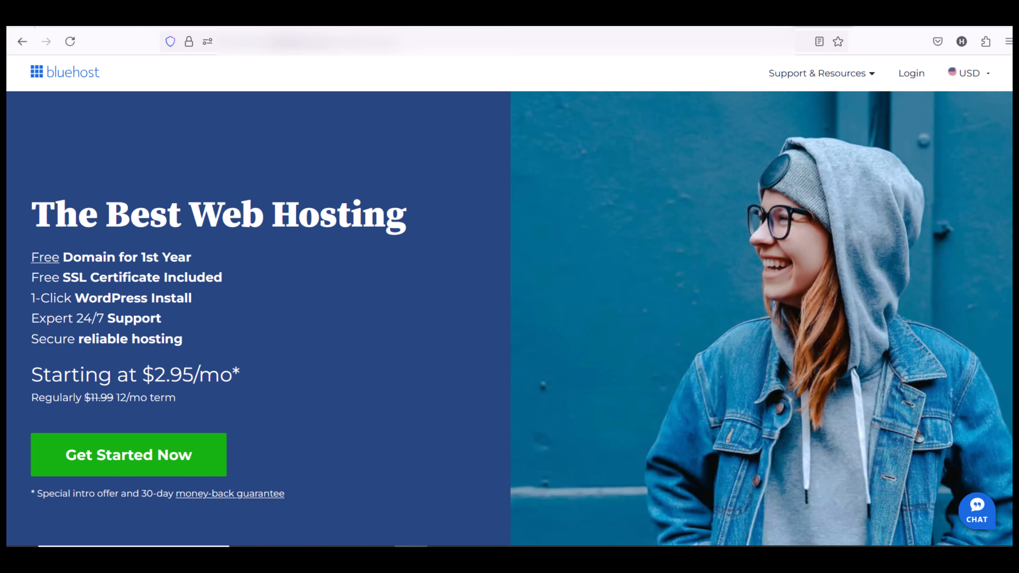
# - Open the Bluehost coupon link from the pinned comment under the Bluehost Coupon Code 2024 video
pyautogui.scroll(-2, 510, 295)
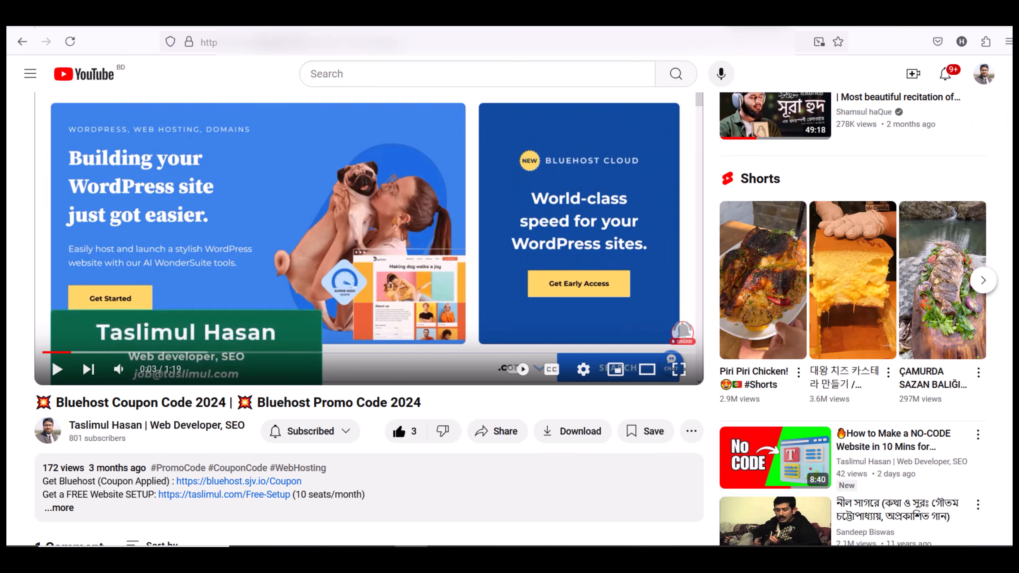
pyautogui.scroll(-8, 950, 228)
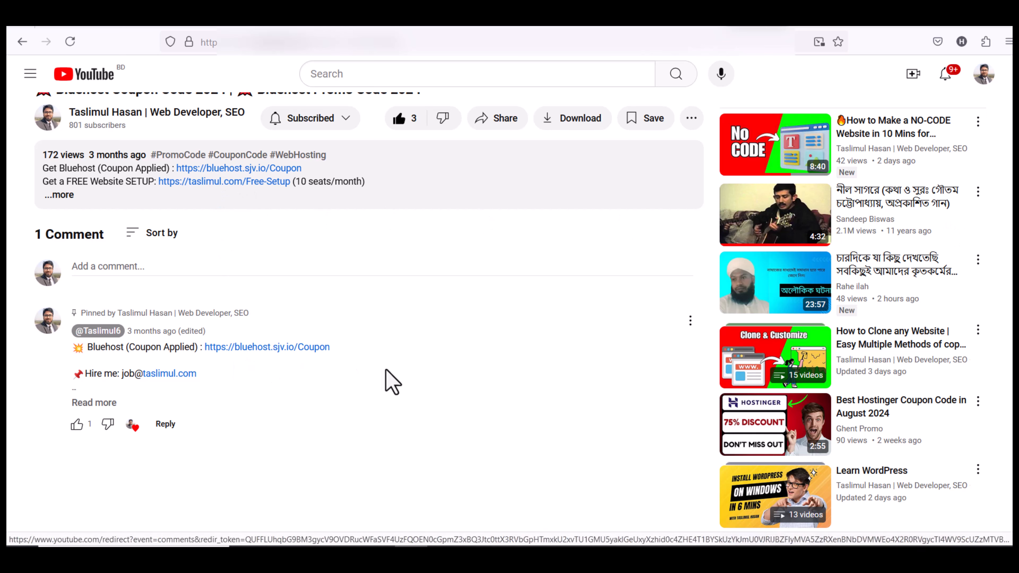
pyautogui.scroll(3, 546, 312)
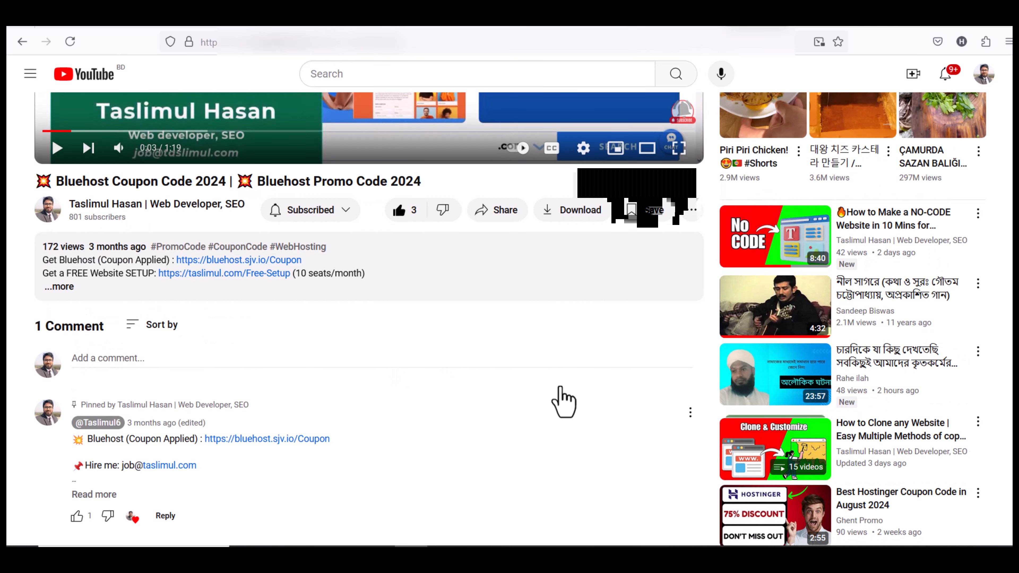
pyautogui.click(298, 441)
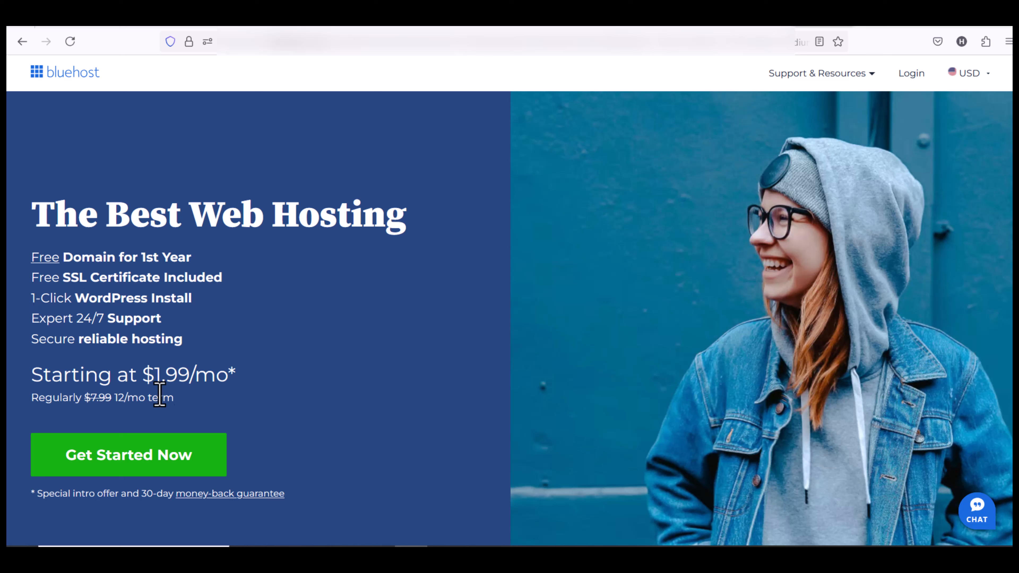
# - Select the Basic WordPress hosting plan and enter primelawyerfarmllc as the new domain to register
pyautogui.scroll(-10, 270, 400)
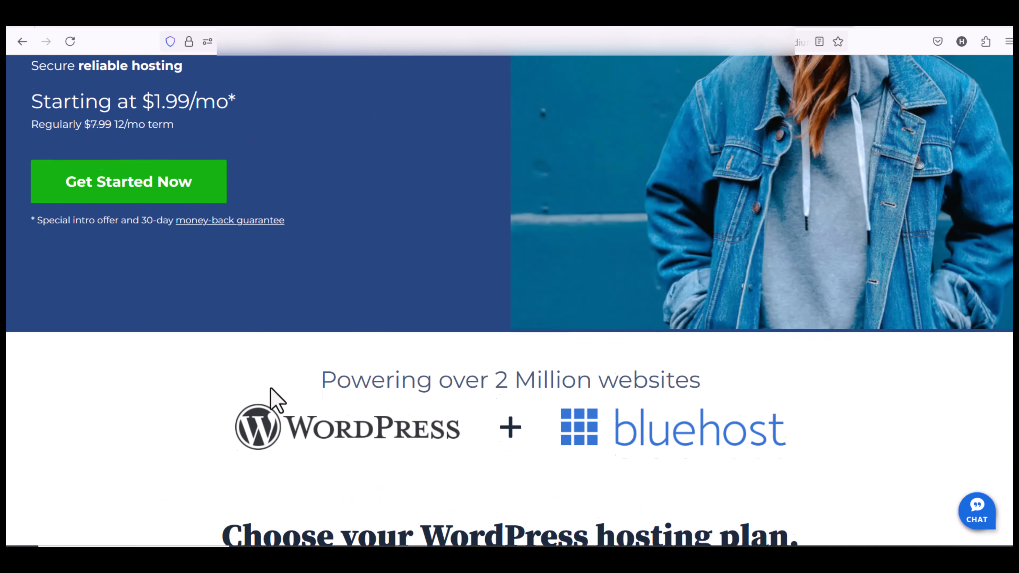
pyautogui.scroll(-3, 277, 399)
pyautogui.scroll(-5, 276, 401)
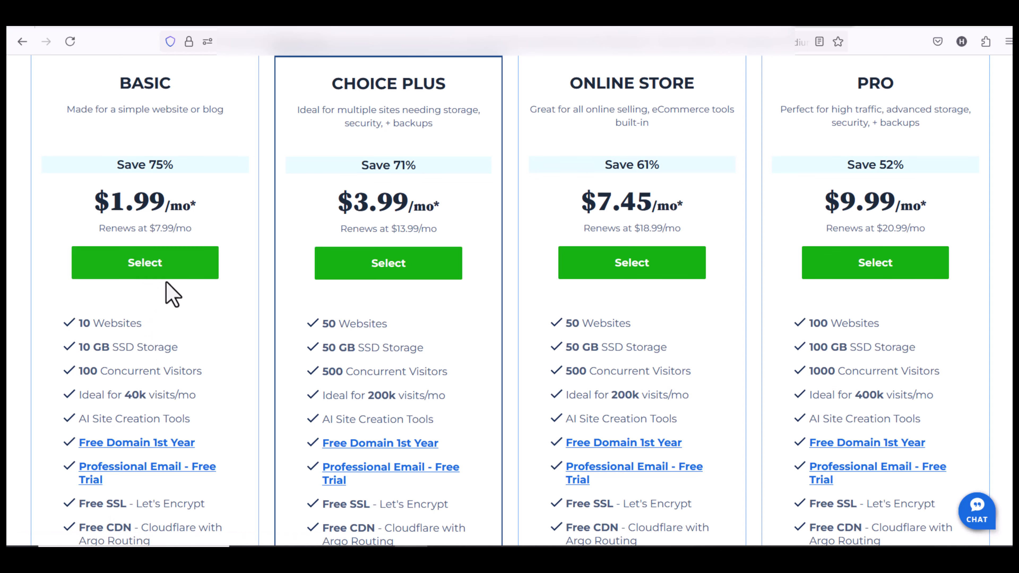
pyautogui.click(166, 269)
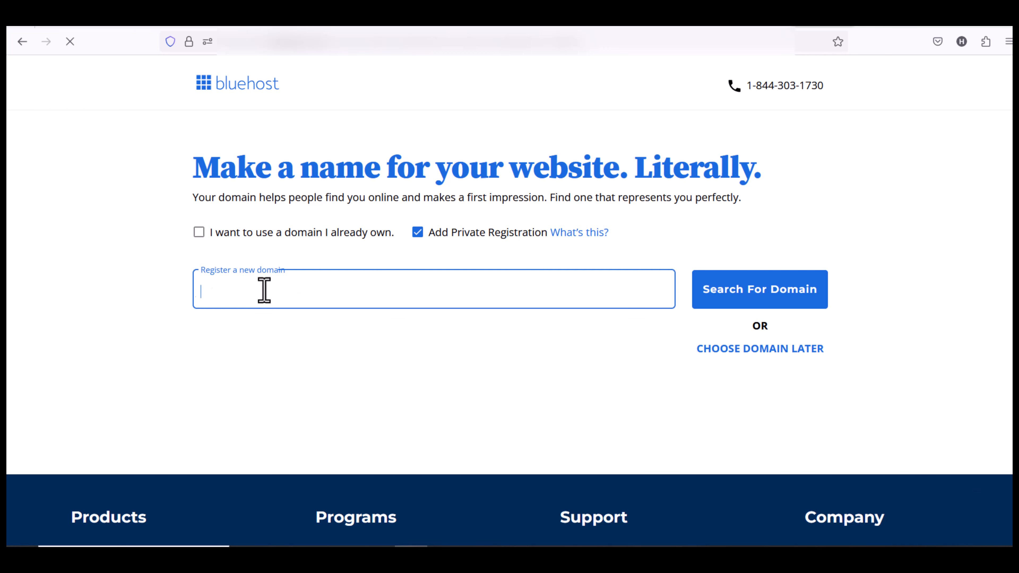
pyautogui.write('primelawyerfarmllc')
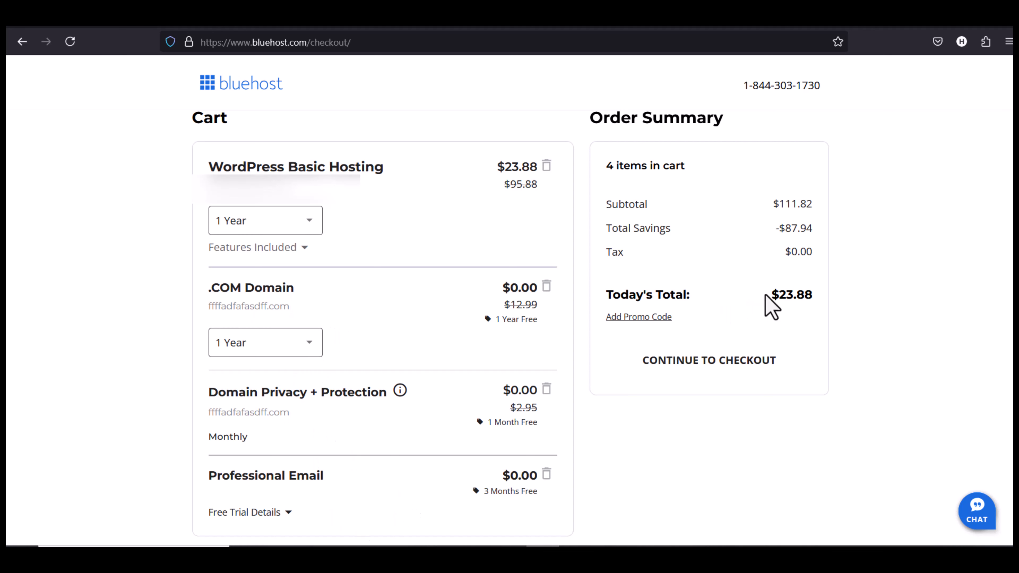
# - Check today's total in the order summary and continue to checkout
pyautogui.moveTo(768, 295); pyautogui.dragTo(814, 296)
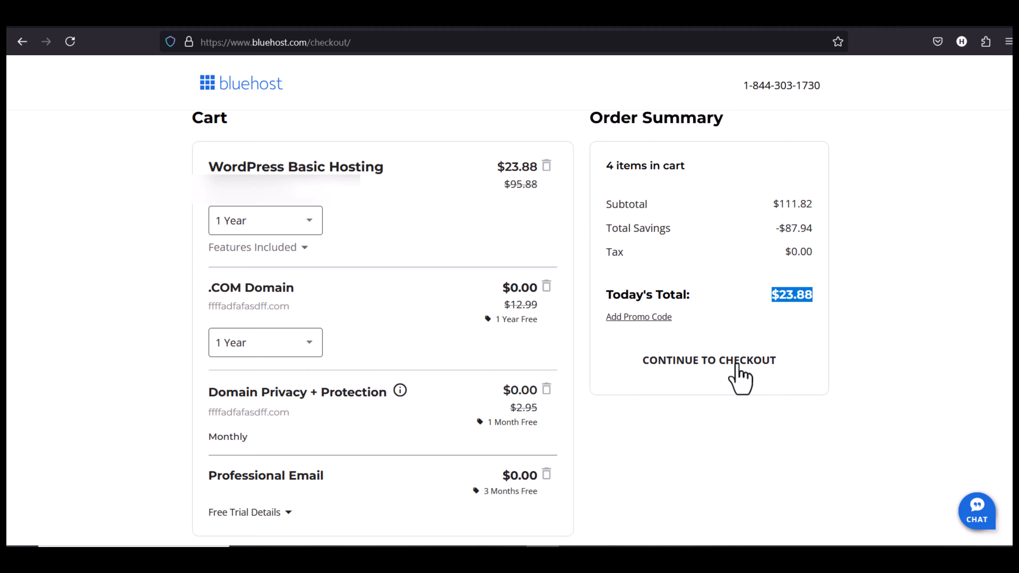
pyautogui.click(713, 366)
pyautogui.scroll(-2, 501, 281)
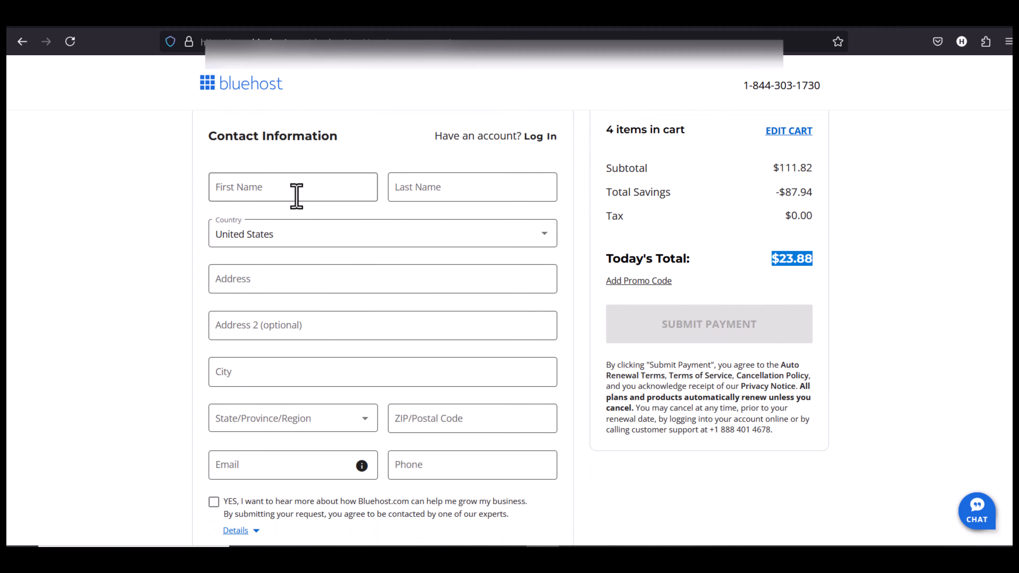
# - Choose credit card as the payment method, fill in the name on card and card number, and submit the payment
pyautogui.scroll(-10, 607, 318)
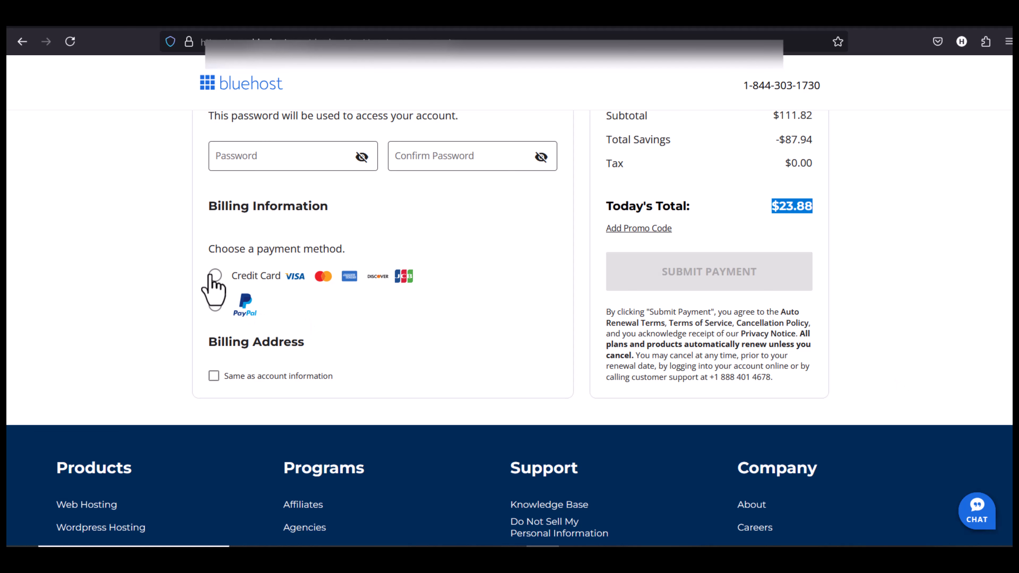
pyautogui.click(215, 276)
pyautogui.click(216, 317)
pyautogui.write('Taslimul')
pyautogui.scroll(-2, 578, 321)
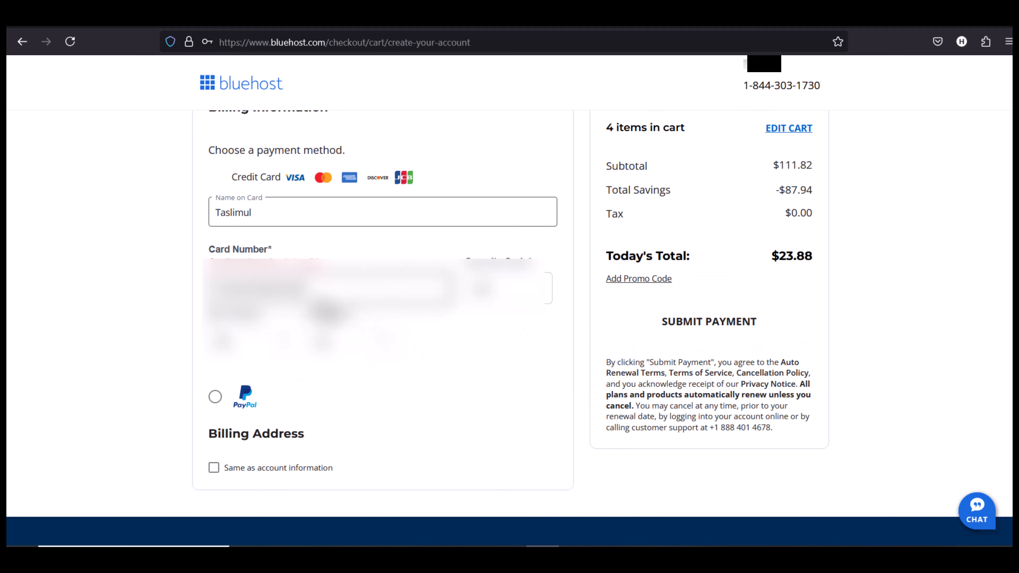
pyautogui.click(709, 334)
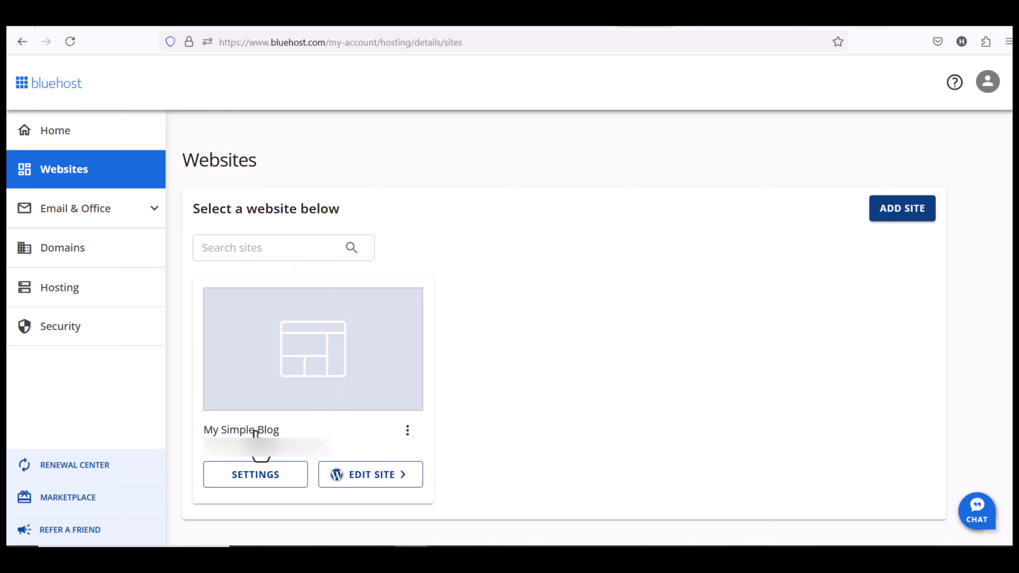
# - Open the My Simple Blog site's WordPress dashboard and show the list of all pages
pyautogui.click(365, 475)
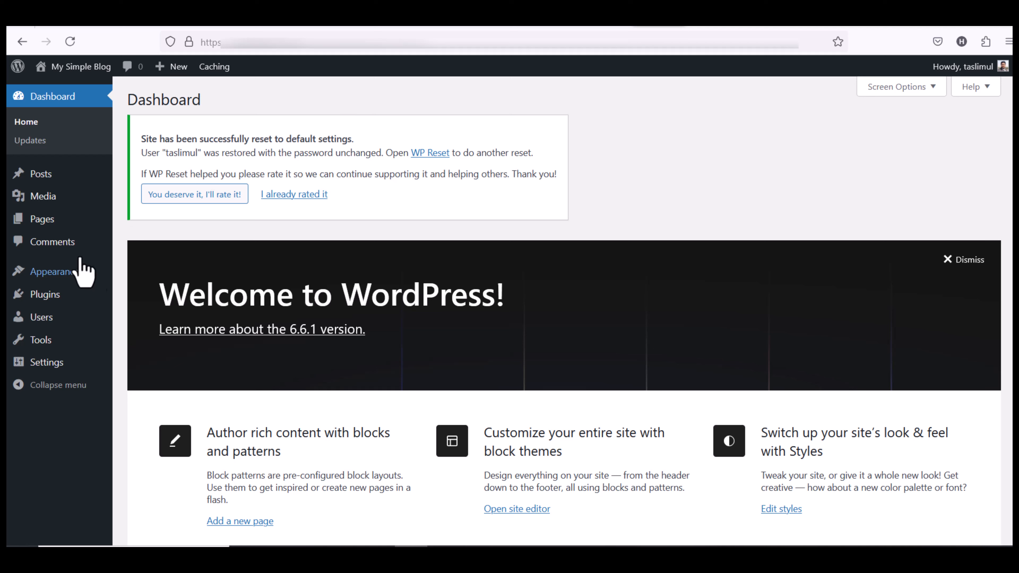
pyautogui.moveTo(40, 181)
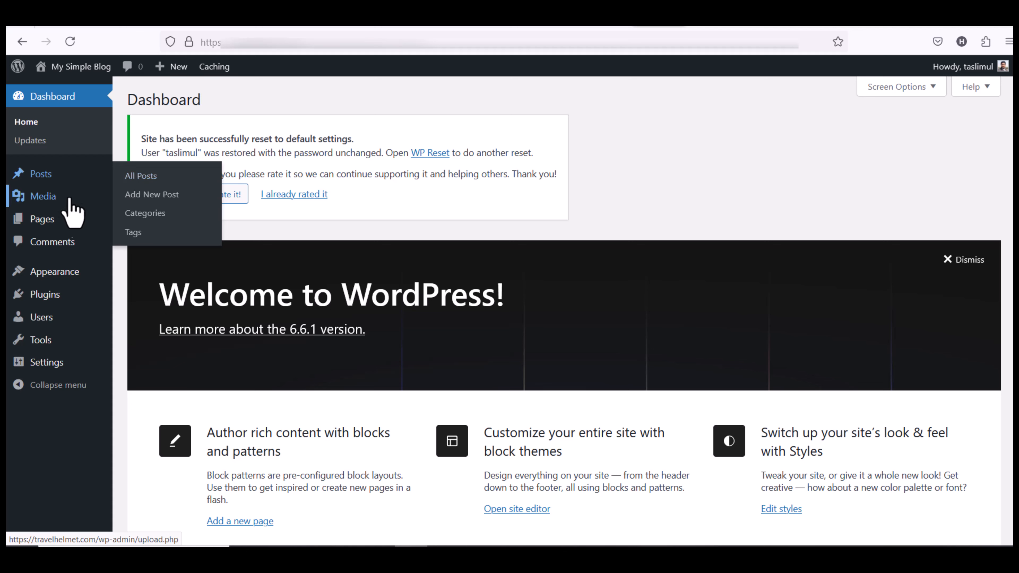
pyautogui.moveTo(53, 225)
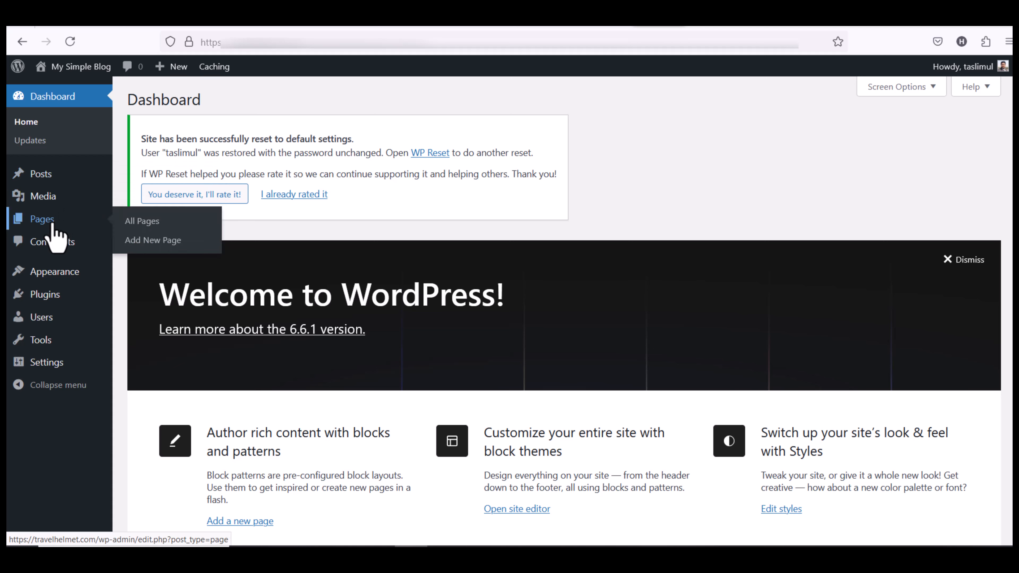
pyautogui.click(144, 219)
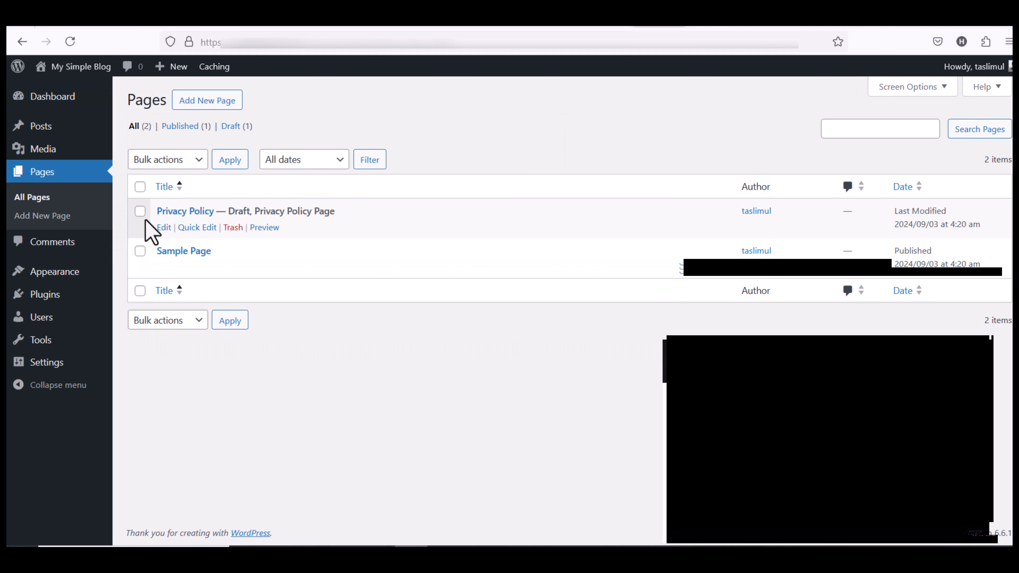
# - Move the Privacy Policy and Sample Page pages to the trash in one bulk action
pyautogui.click(140, 211)
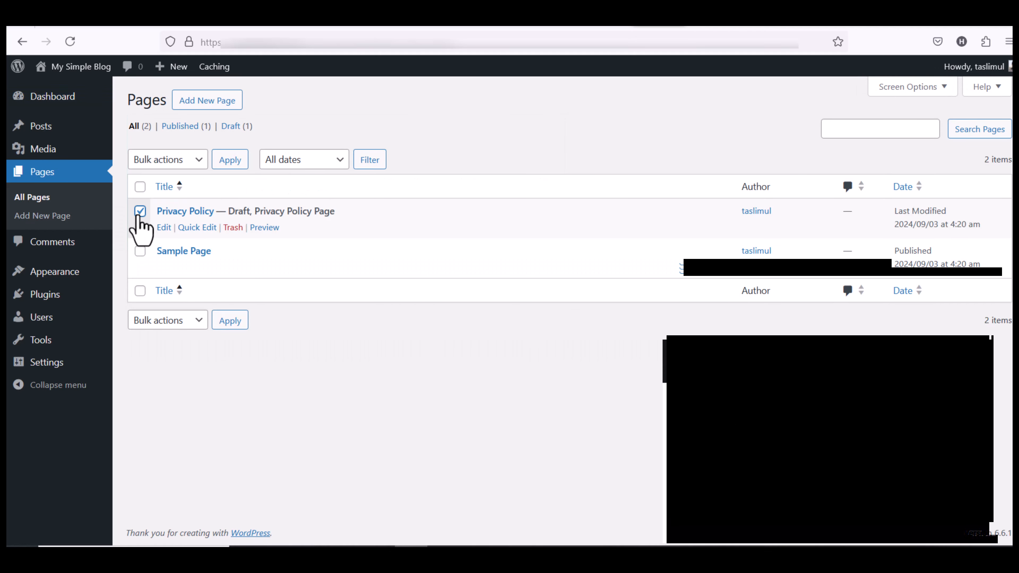
pyautogui.click(141, 250)
pyautogui.click(162, 168)
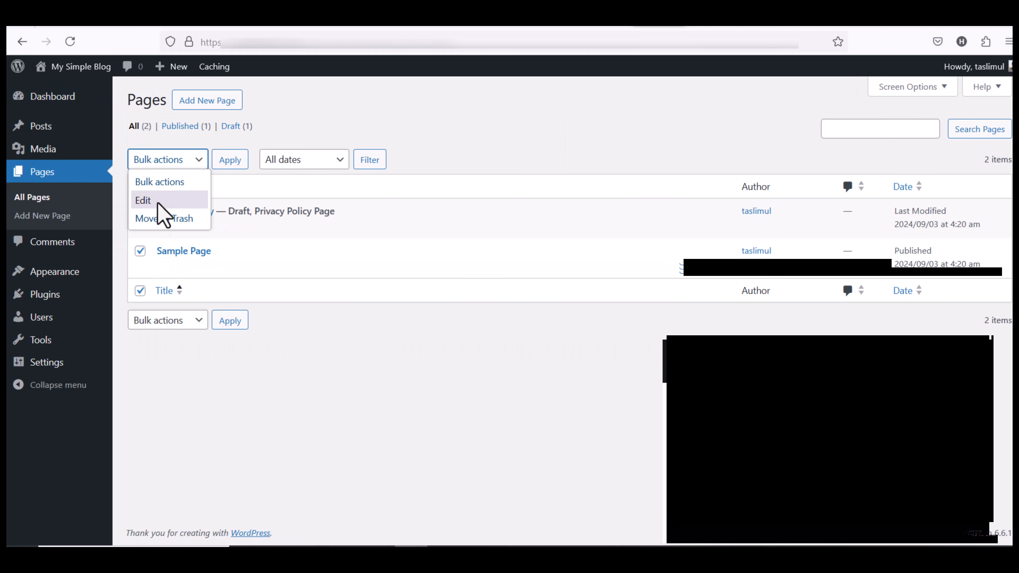
pyautogui.click(164, 219)
pyautogui.click(230, 160)
# - Show all posts and move every listed post to the trash with a bulk action
pyautogui.moveTo(70, 131)
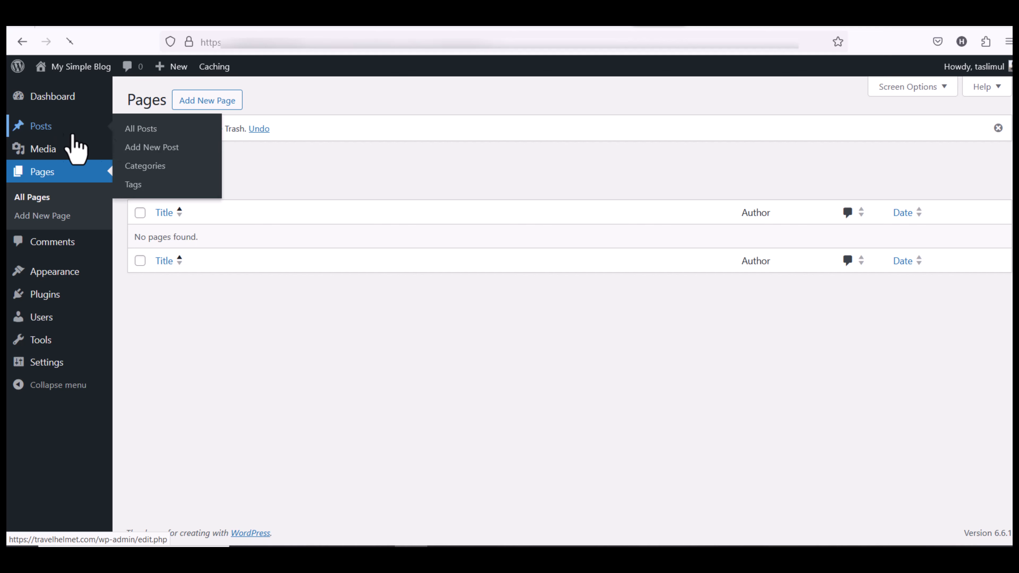
pyautogui.click(120, 128)
pyautogui.click(140, 186)
pyautogui.click(165, 162)
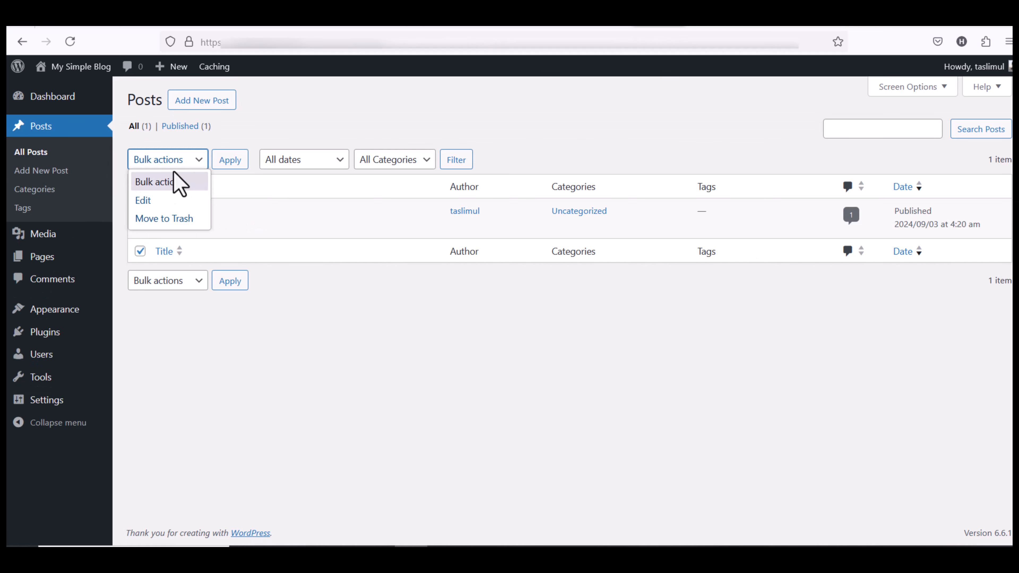
pyautogui.click(170, 223)
pyautogui.click(227, 162)
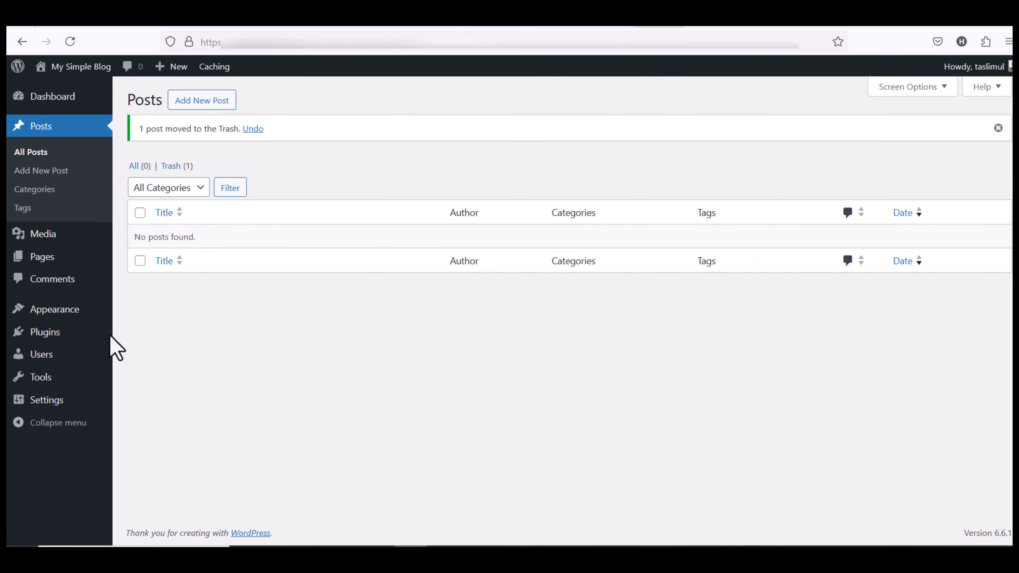
# - Set the site's permalink structure to Post name and save the changes
pyautogui.moveTo(58, 401)
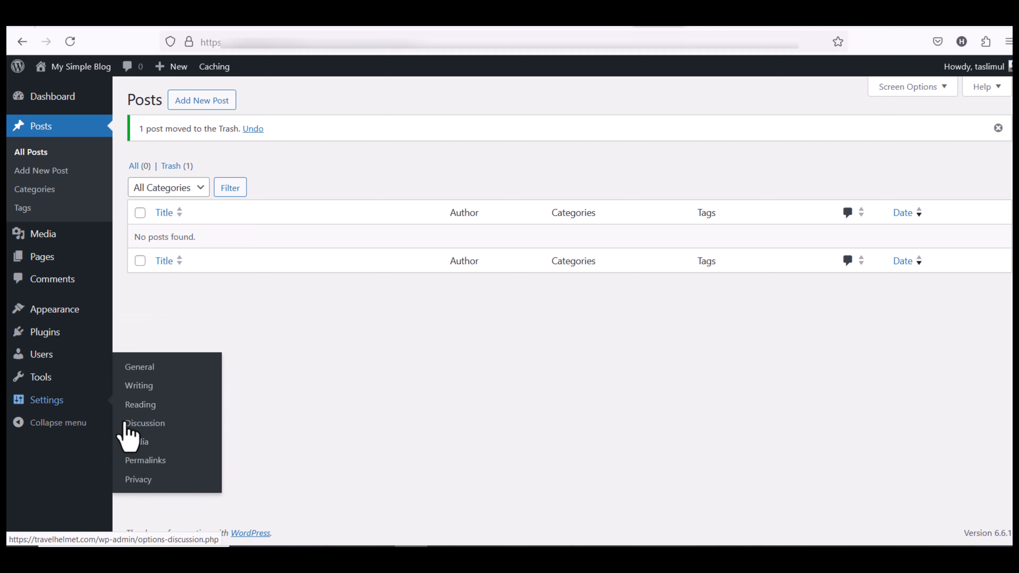
pyautogui.click(148, 460)
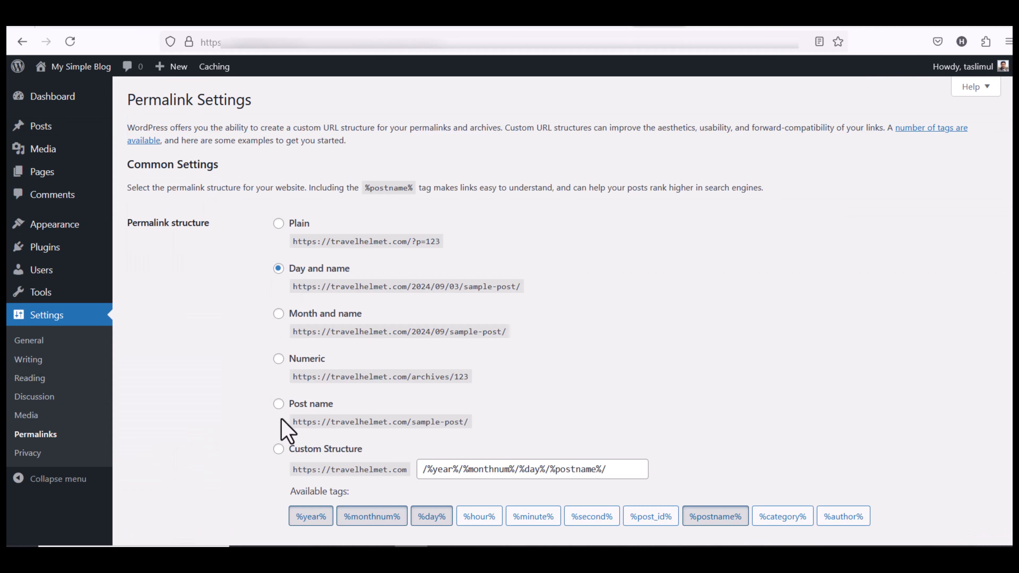
pyautogui.click(278, 404)
pyautogui.scroll(-5, 272, 409)
pyautogui.click(150, 481)
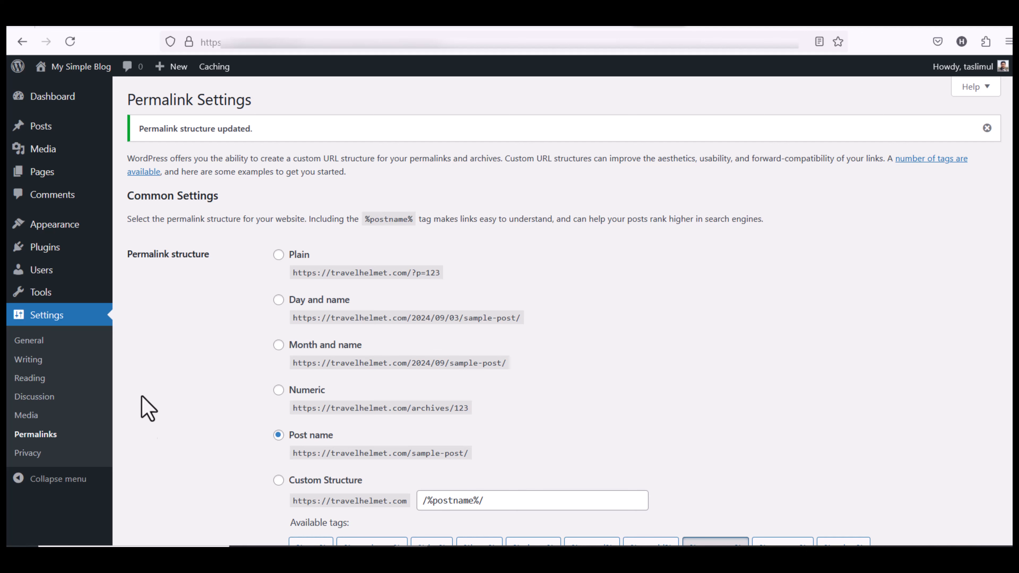
# - Find the Astra theme among the available WordPress themes, then install and activate it
pyautogui.click(72, 237)
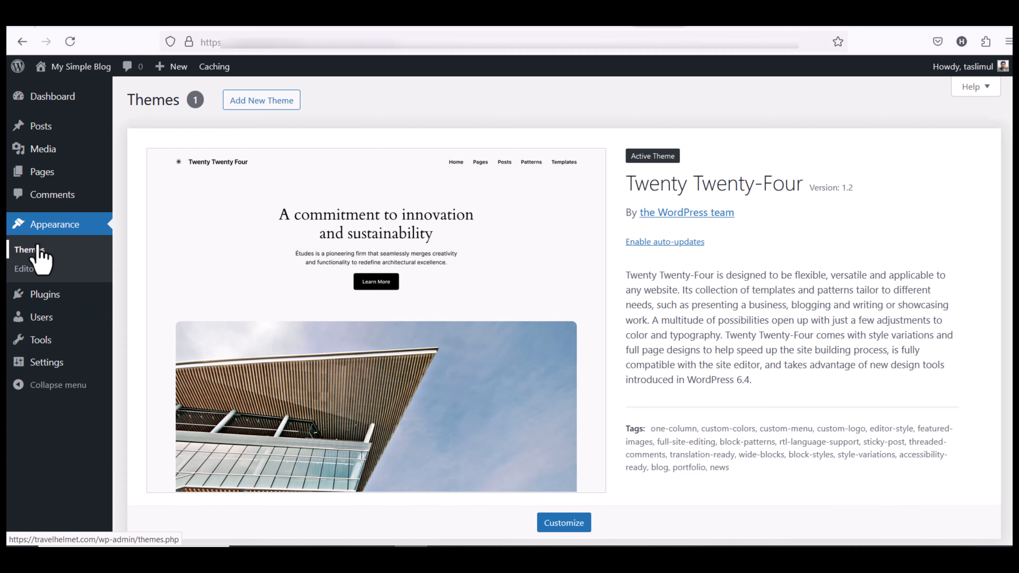
pyautogui.click(240, 105)
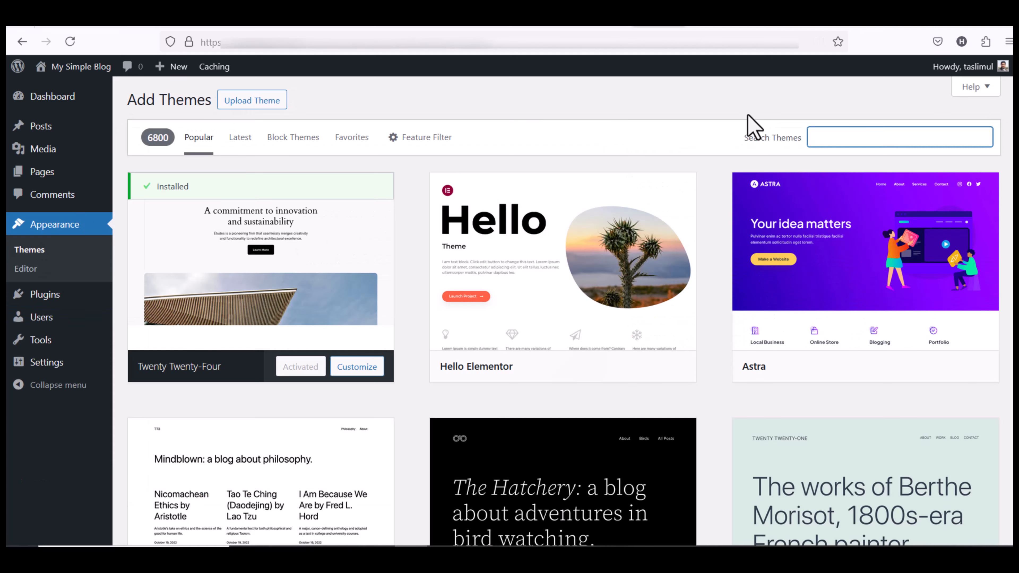
pyautogui.scroll(-5, 561, 321)
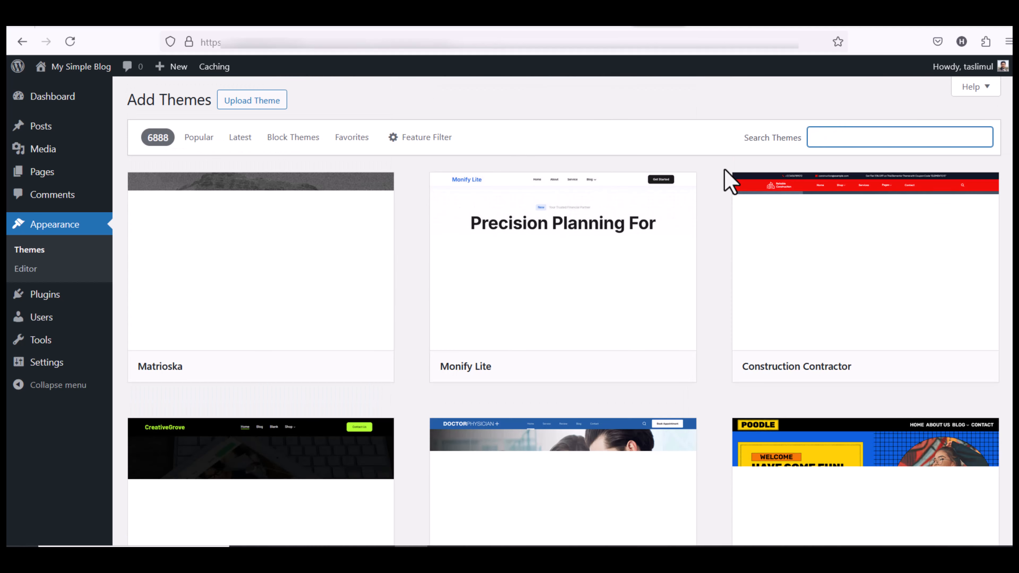
pyautogui.write('astra')
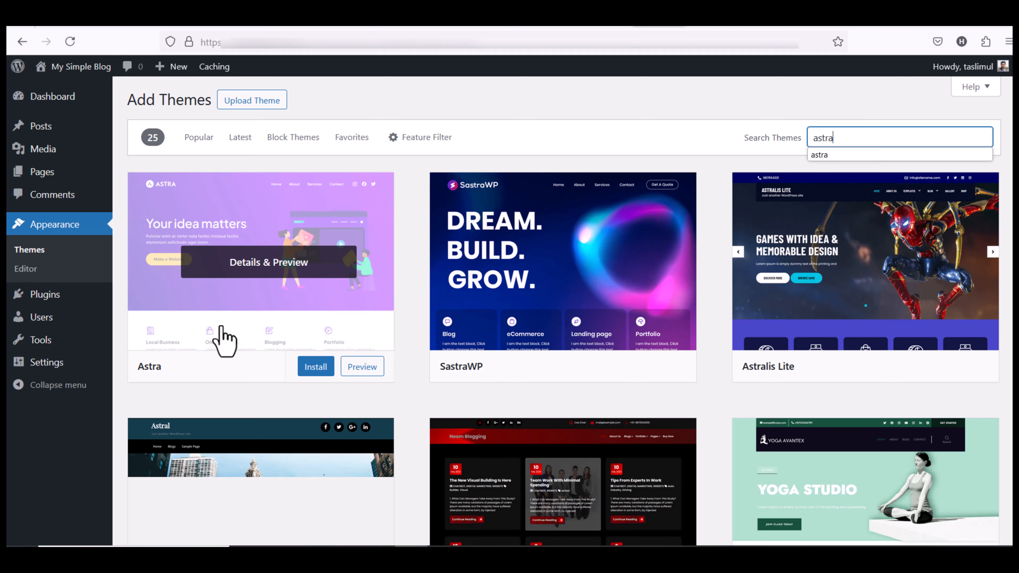
pyautogui.click(224, 341)
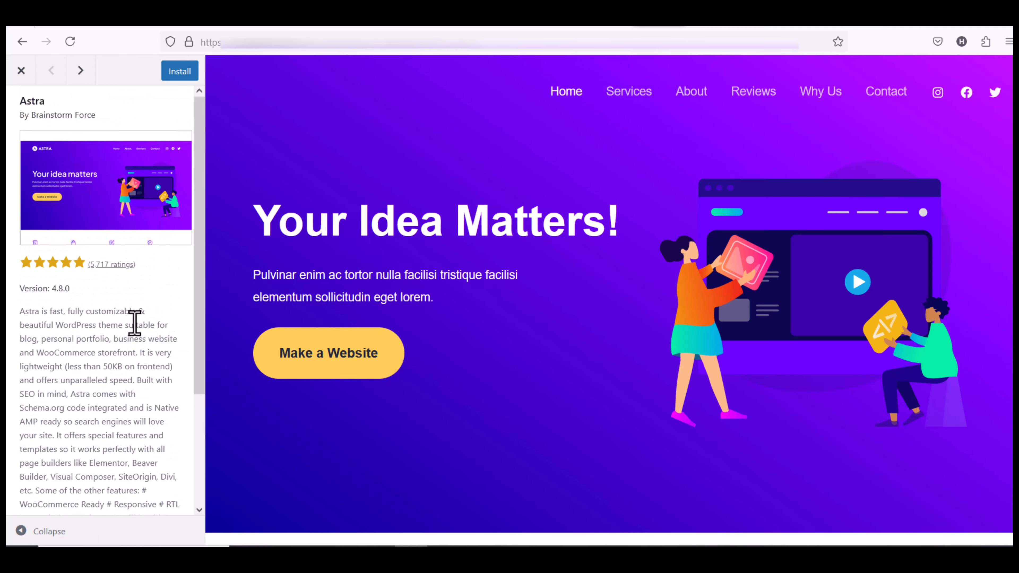
pyautogui.click(171, 74)
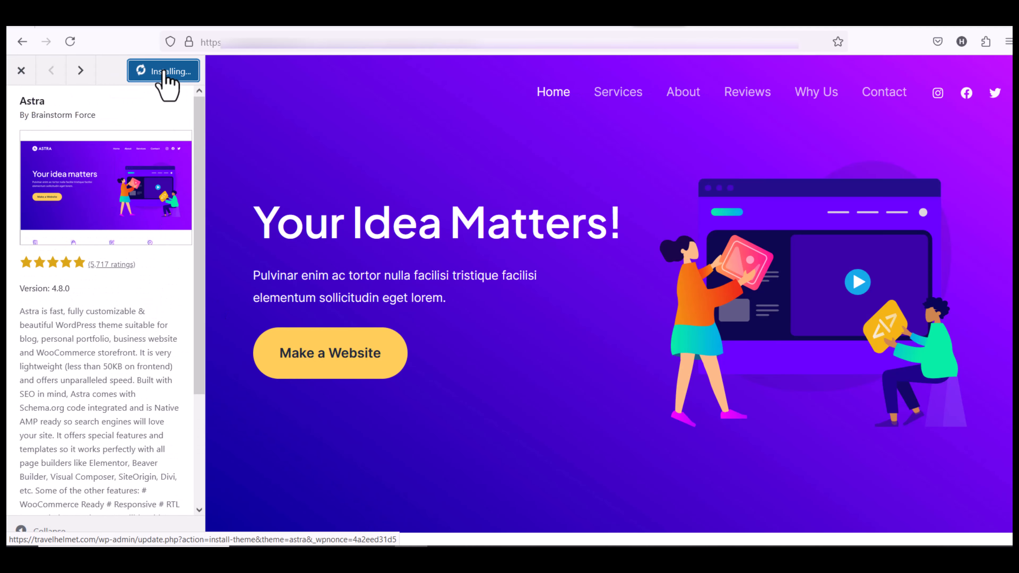
pyautogui.click(165, 72)
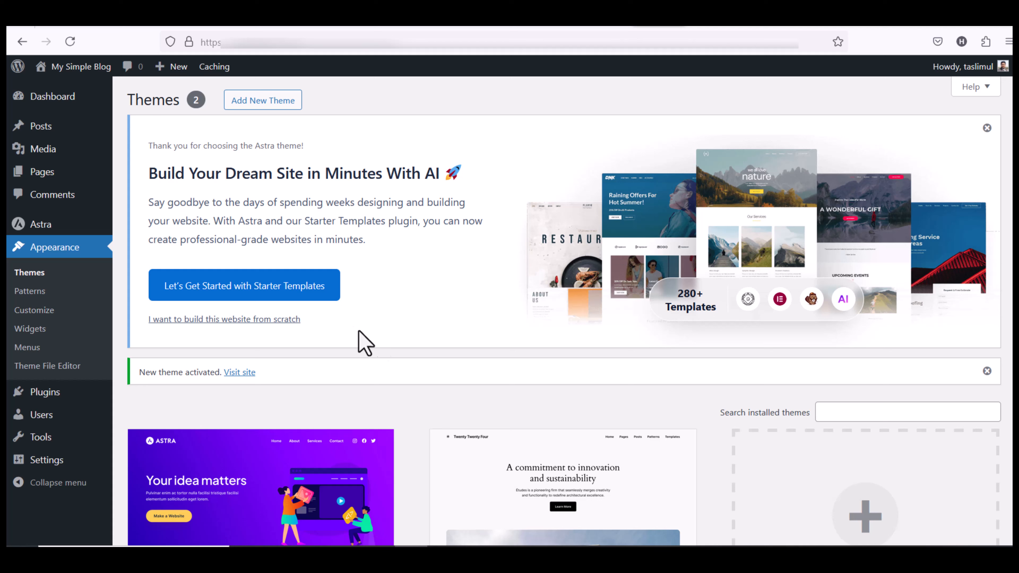
# - Start the Starter Templates setup with Classic Starter Templates and set the page builder to Elementor
pyautogui.click(229, 295)
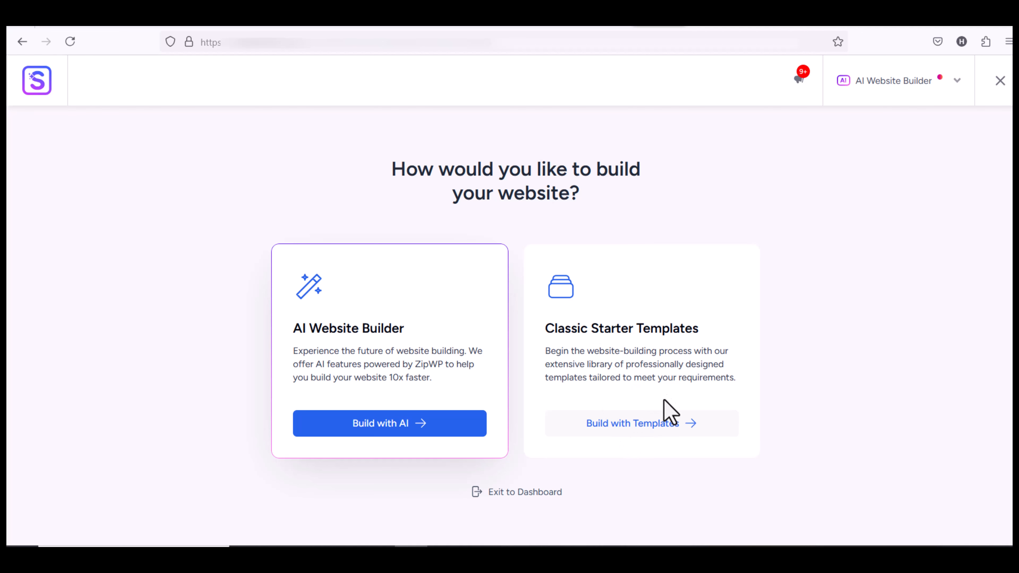
pyautogui.click(650, 423)
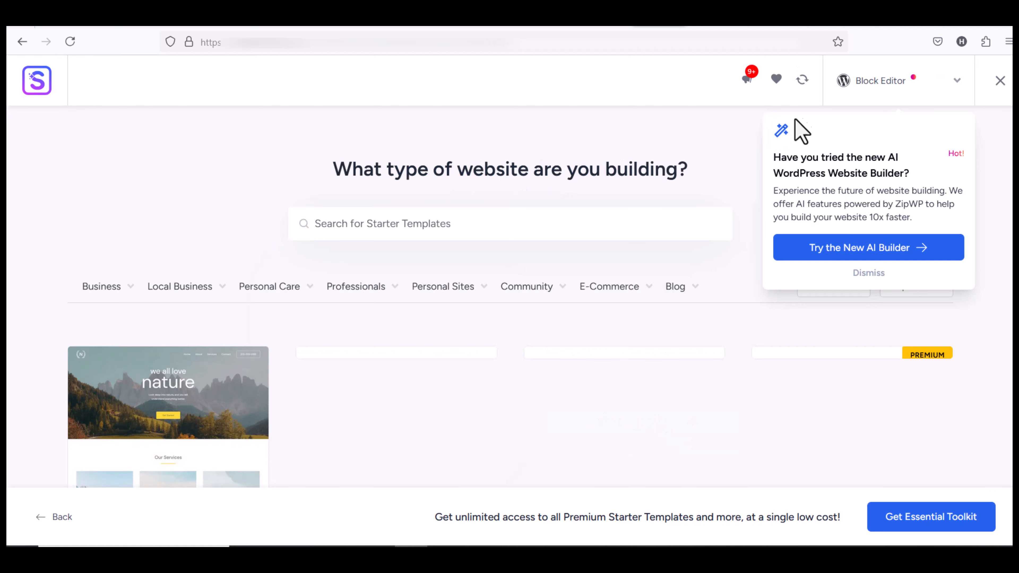
pyautogui.click(881, 88)
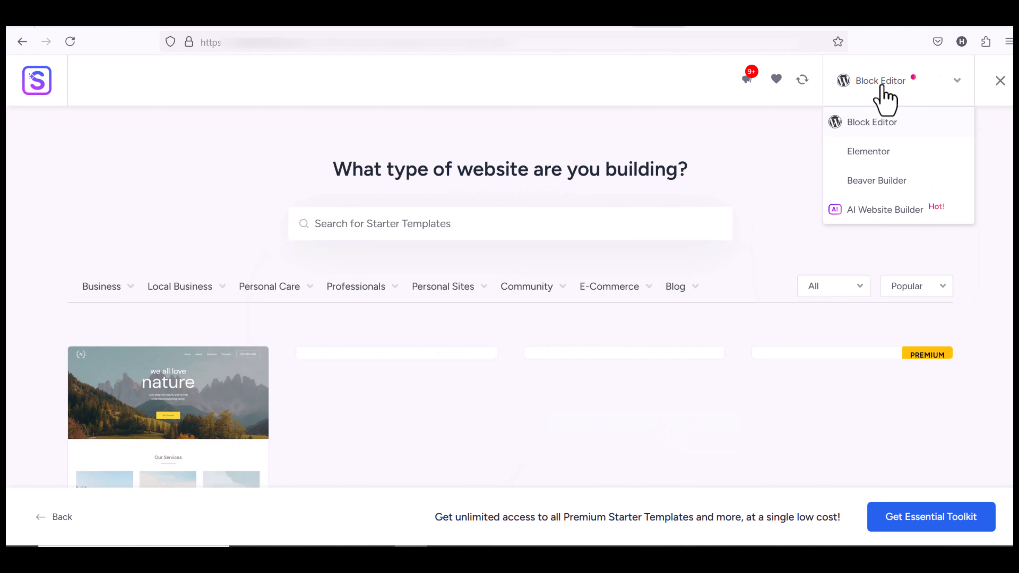
pyautogui.click(871, 152)
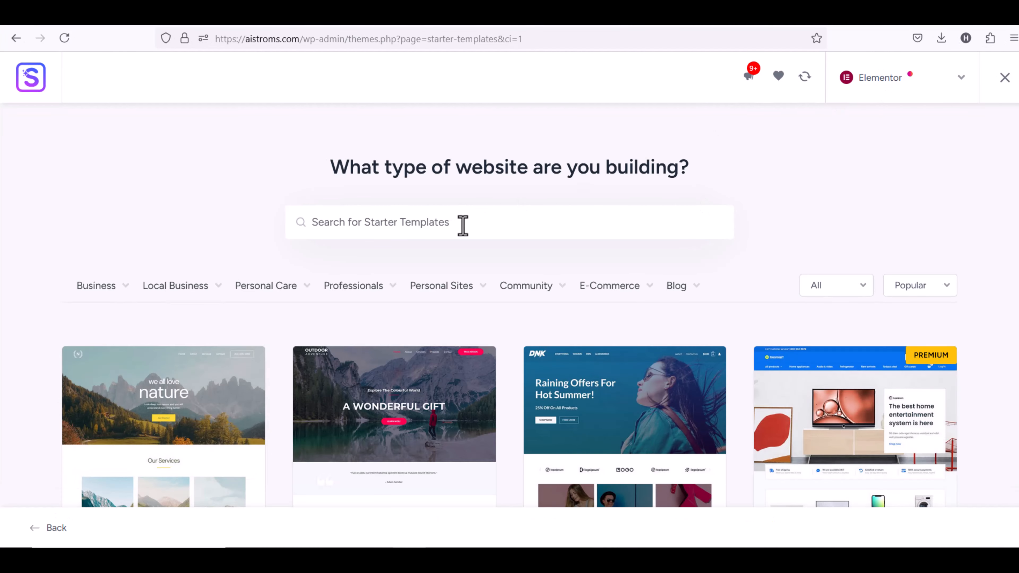
# - Search the starter templates for "wedding" and select a free Wedding Invitation template
pyautogui.write('wedding')
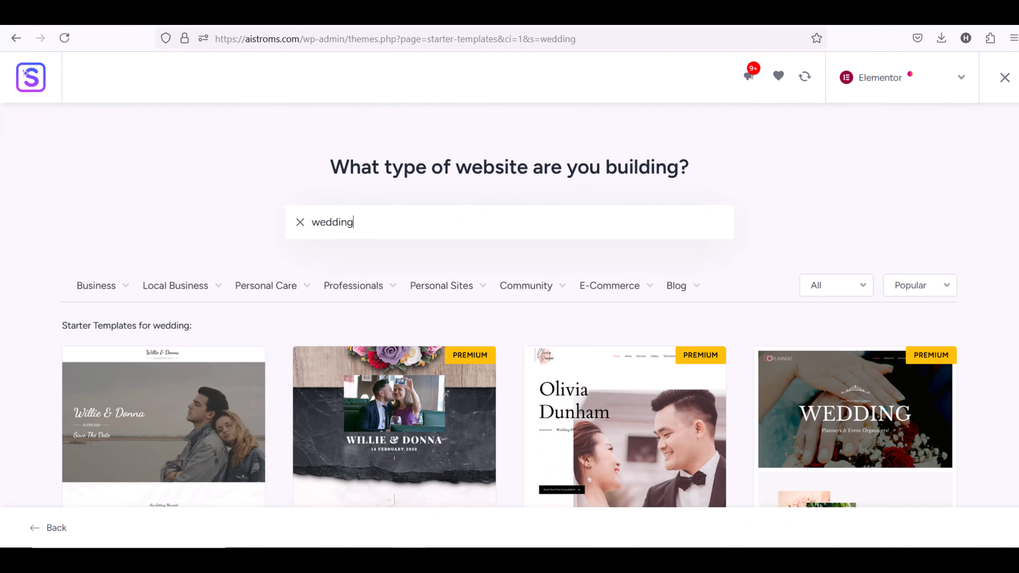
pyautogui.scroll(-5, 509, 305)
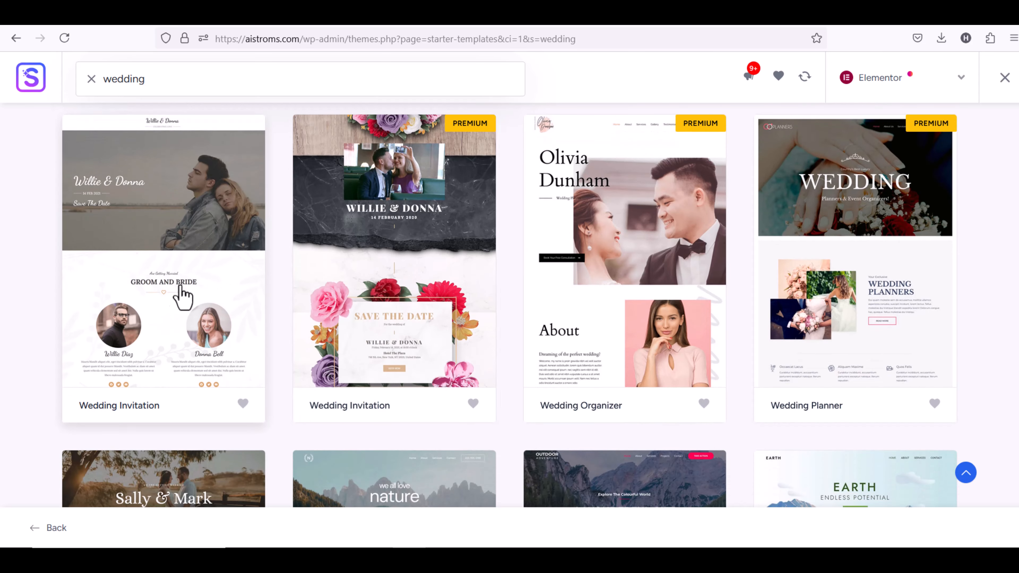
pyautogui.scroll(-3, 510, 305)
pyautogui.scroll(-2, 393, 361)
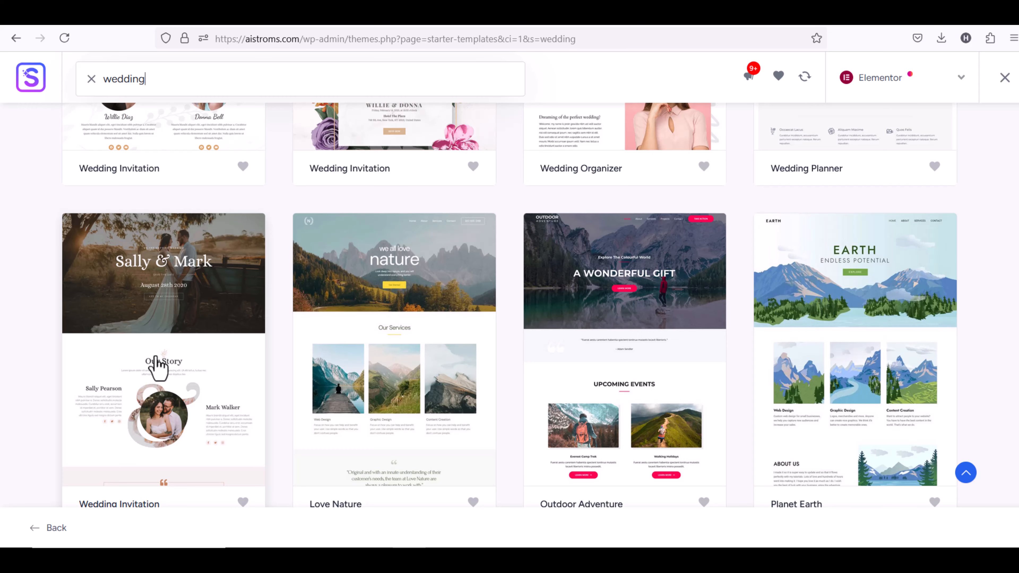
pyautogui.click(158, 367)
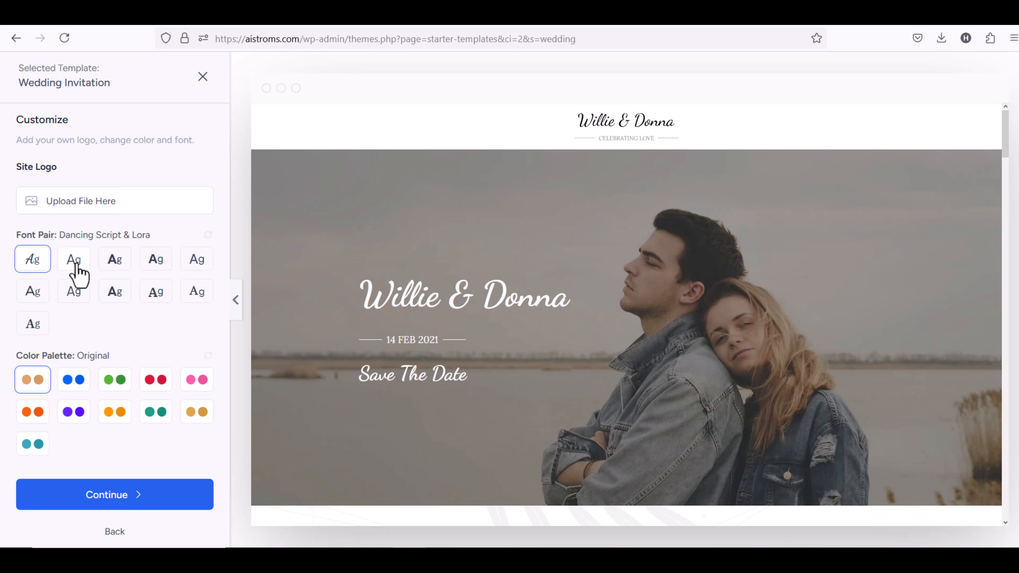
# - Try other color palettes on the Wedding Invitation template, restore the Original palette and continue the setup
pyautogui.click(74, 379)
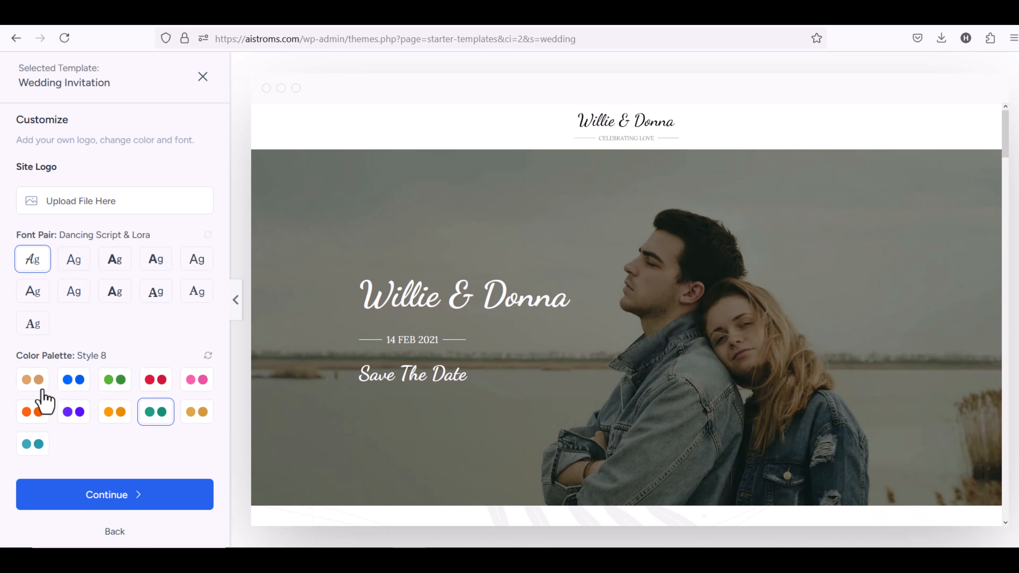
pyautogui.click(38, 387)
pyautogui.click(106, 495)
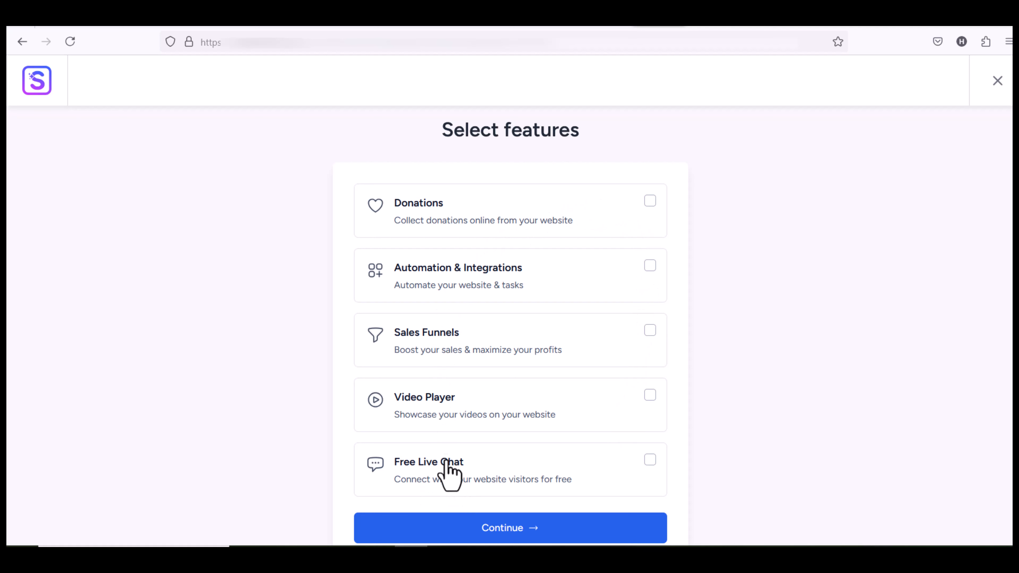
# - Toggle the Free Live Chat feature, continue past the feature selection and build the website
pyautogui.click(647, 464)
pyautogui.click(638, 473)
pyautogui.click(562, 518)
pyautogui.click(462, 423)
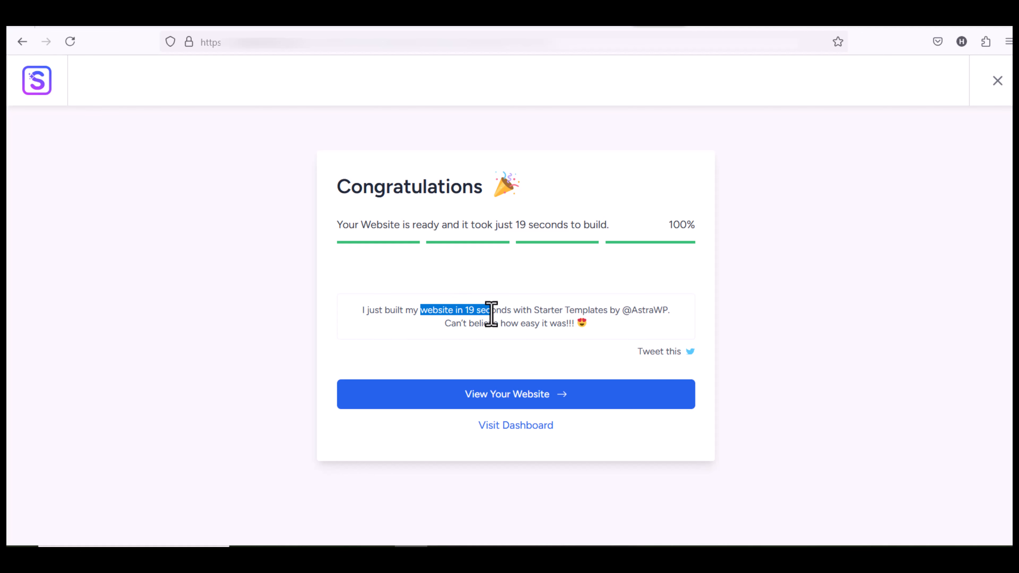
# - Open the finished website and examine its homepage sections from the hero banner to the footer
pyautogui.click(491, 395)
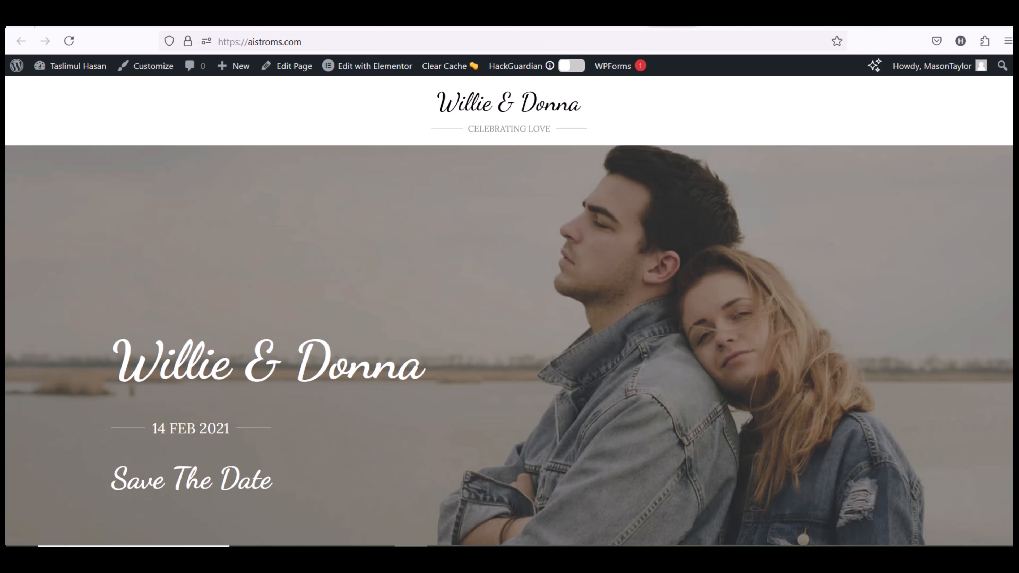
pyautogui.scroll(-5, 509, 305)
pyautogui.scroll(-5, 510, 305)
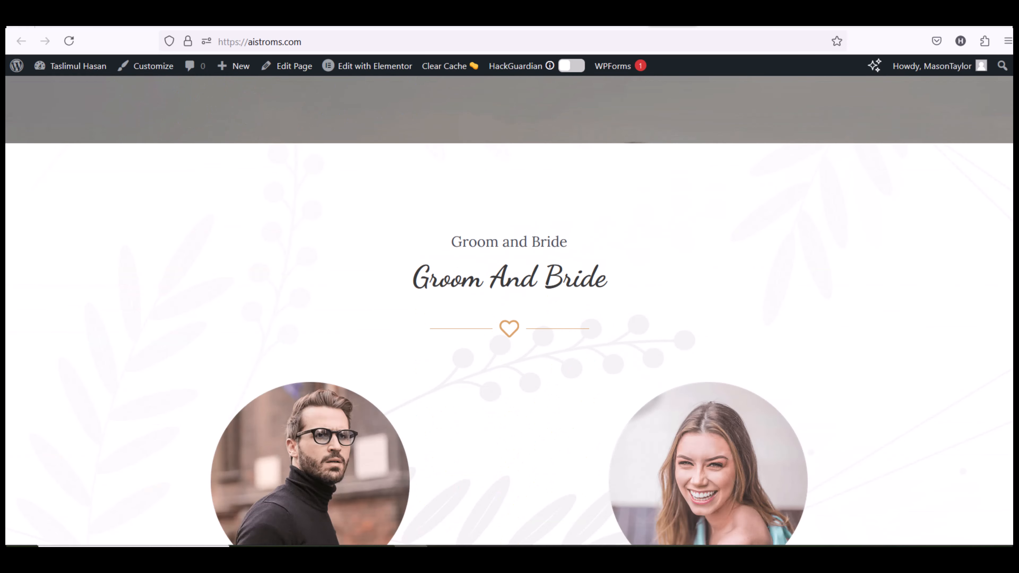
pyautogui.scroll(-13, 510, 305)
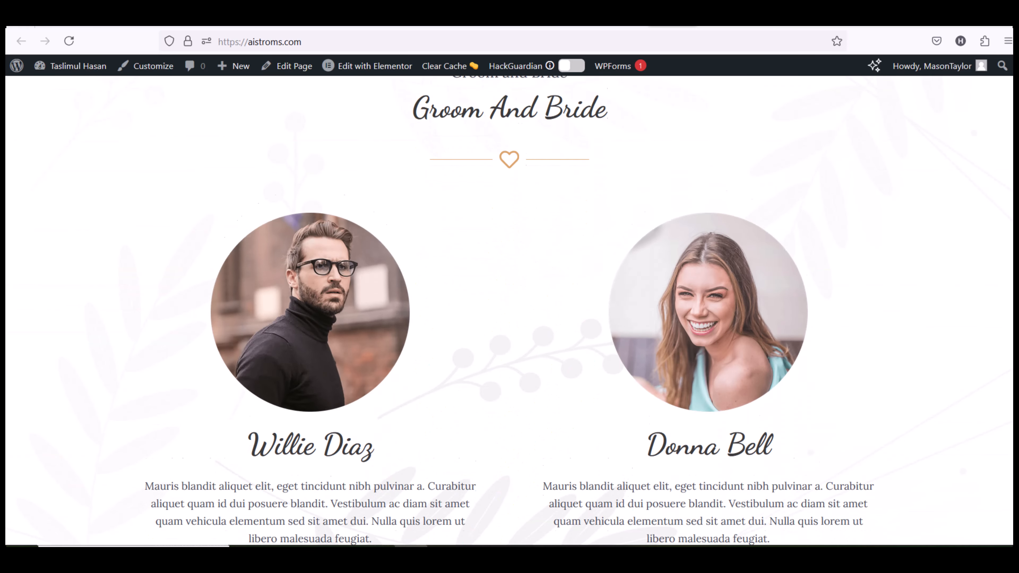
pyautogui.scroll(-1, 510, 305)
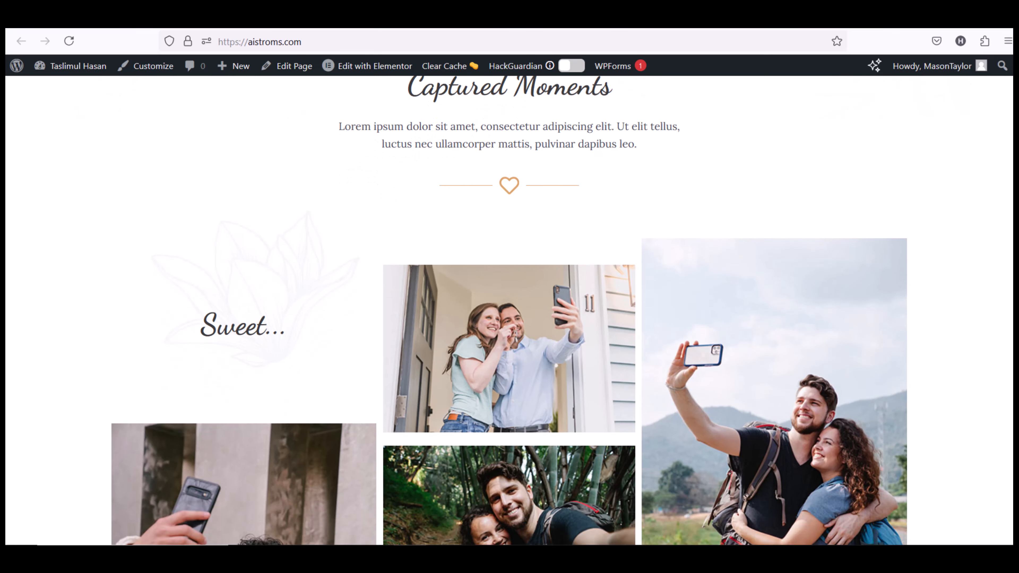
pyautogui.scroll(-6, 509, 305)
pyautogui.scroll(-9, 509, 305)
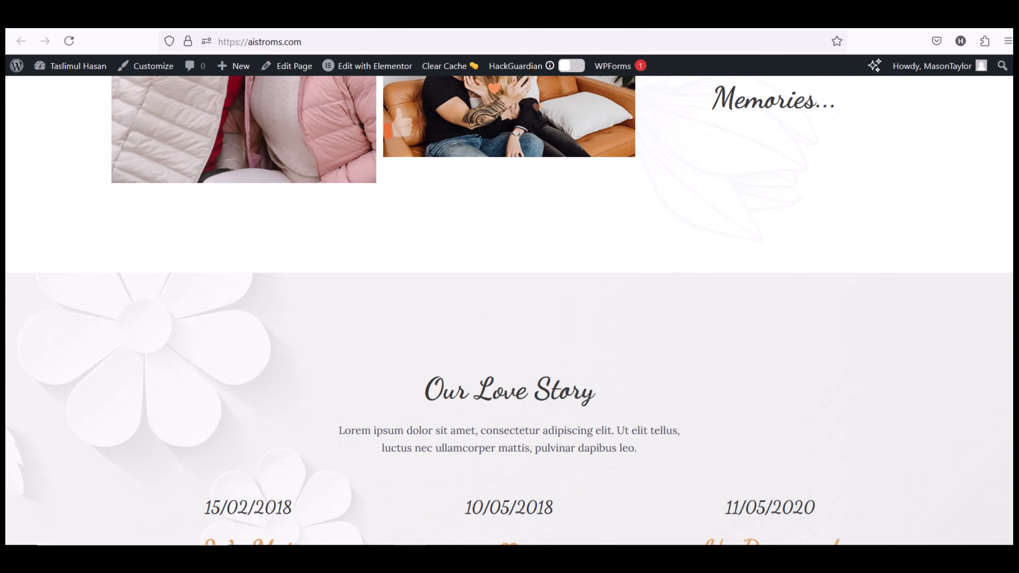
pyautogui.scroll(-12, 509, 305)
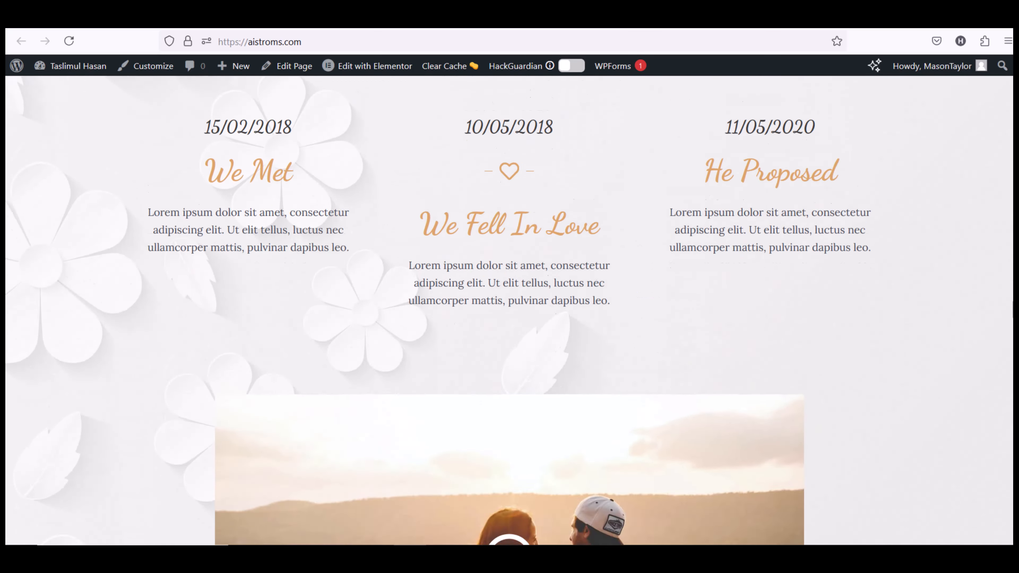
pyautogui.scroll(-13, 509, 305)
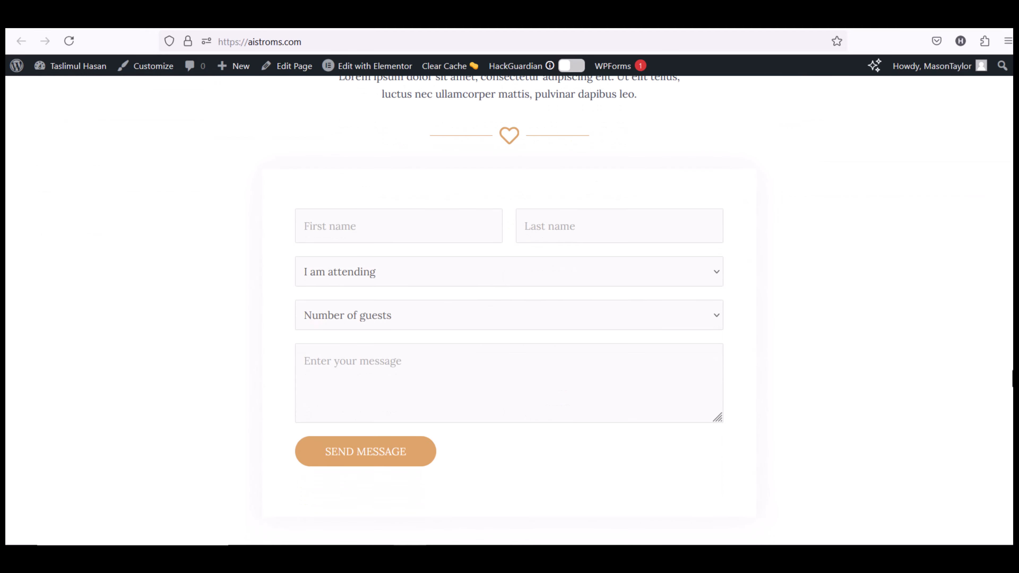
pyautogui.scroll(-10, 510, 305)
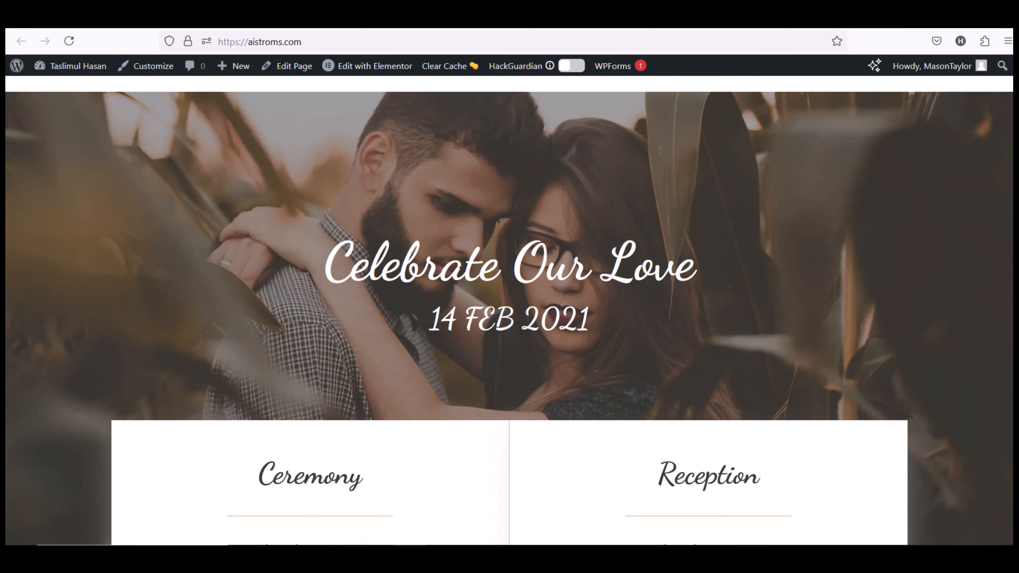
pyautogui.scroll(-4, 509, 305)
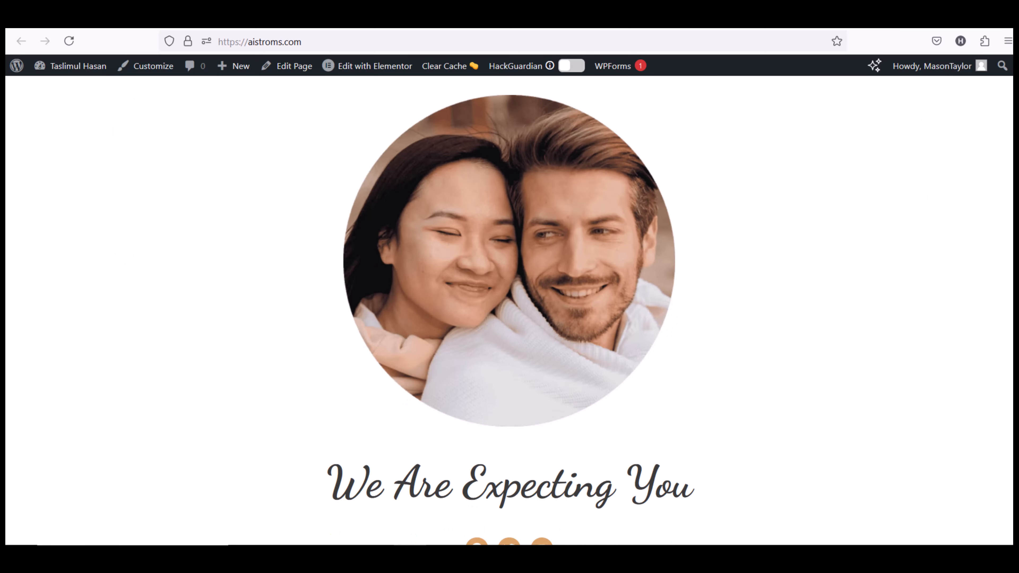
pyautogui.scroll(-5, 509, 305)
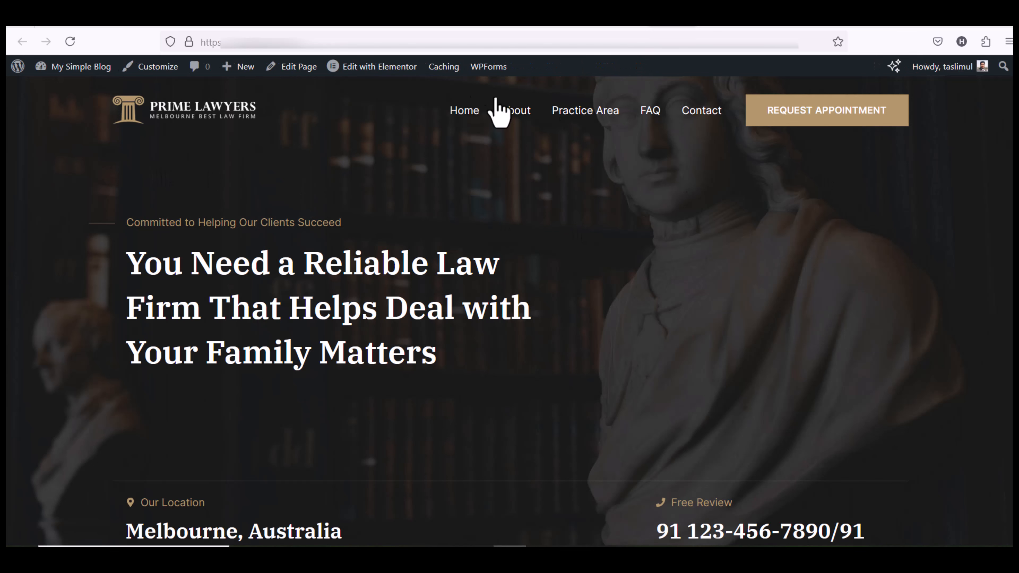
# - Open the site customizer's global typography settings, compare font presets and apply Playfair Display / Open Sans
pyautogui.click(143, 68)
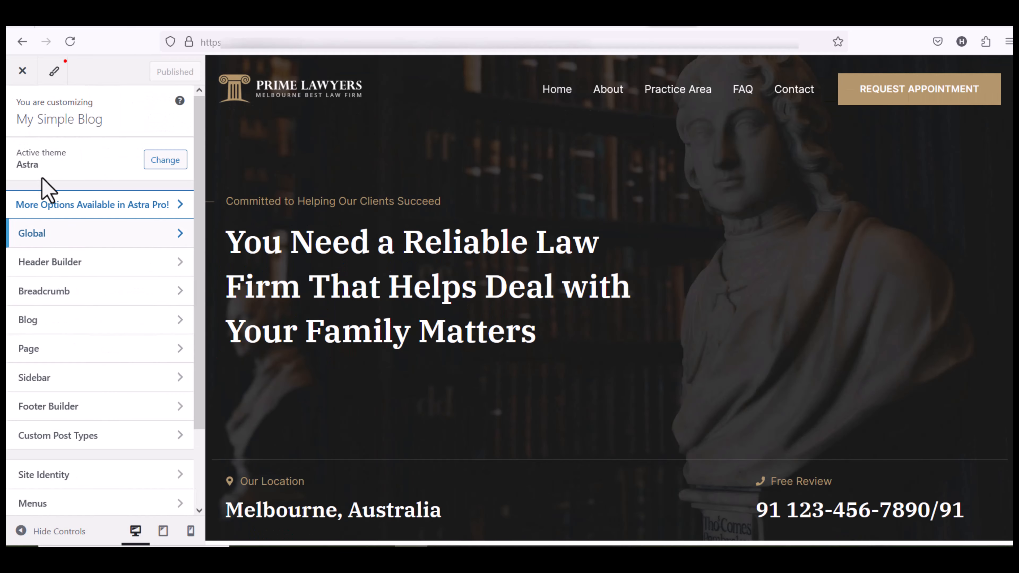
pyautogui.click(48, 235)
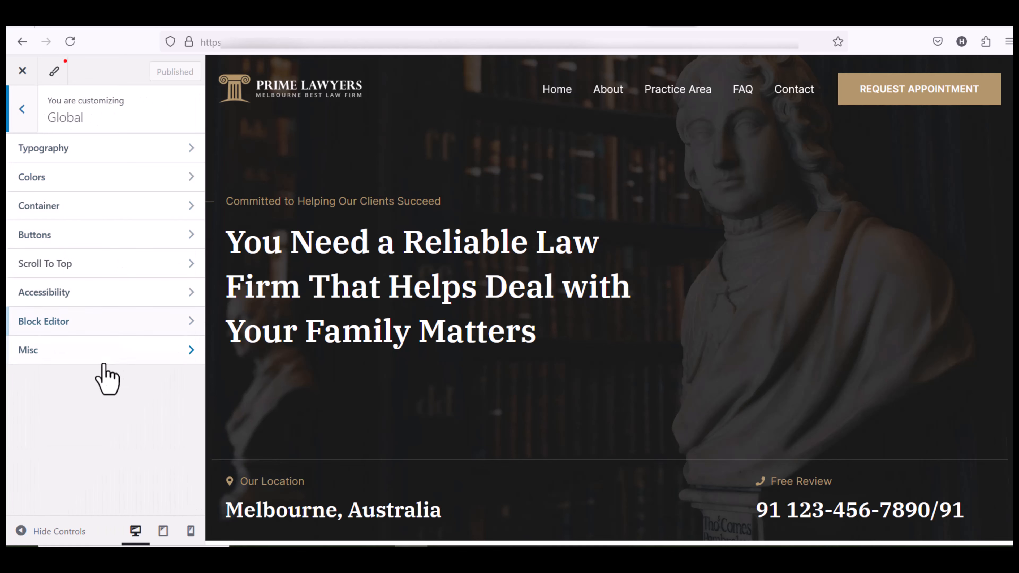
pyautogui.click(57, 158)
pyautogui.click(60, 207)
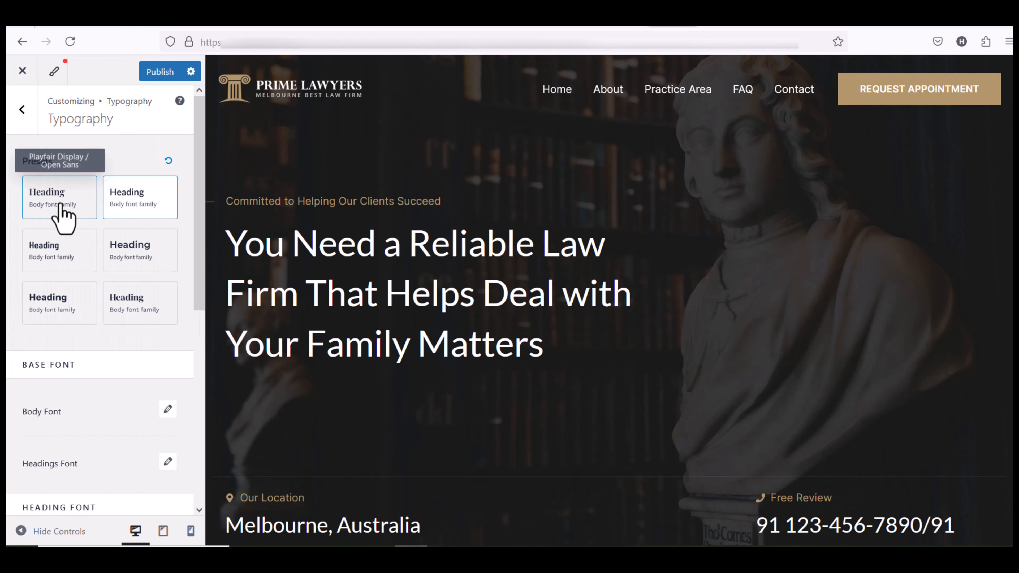
pyautogui.click(57, 259)
pyautogui.click(136, 255)
pyautogui.click(86, 210)
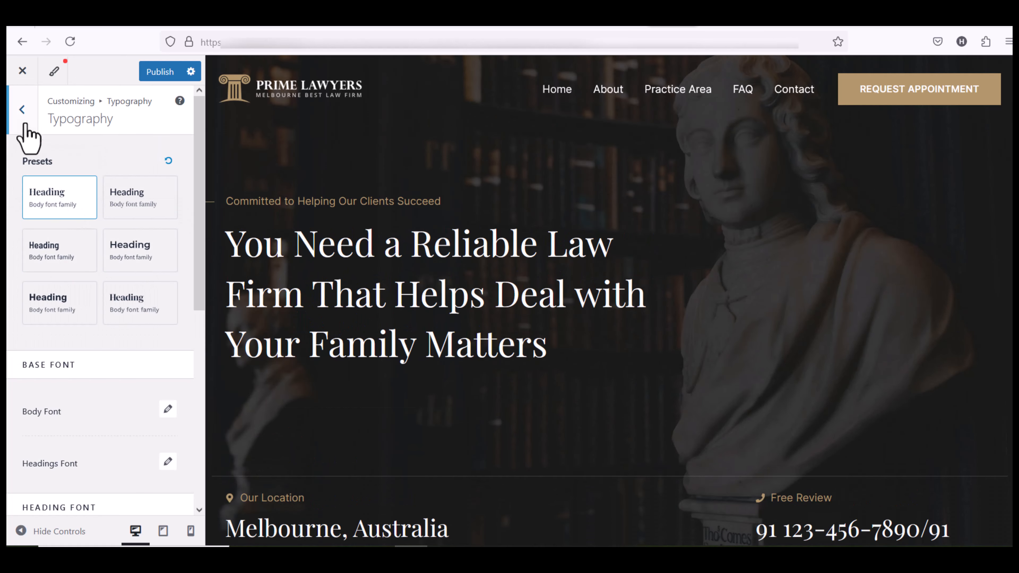
# - Try the Style 2 and Style 3 global color palettes on the site, then return to Style 1
pyautogui.click(24, 121)
pyautogui.click(54, 182)
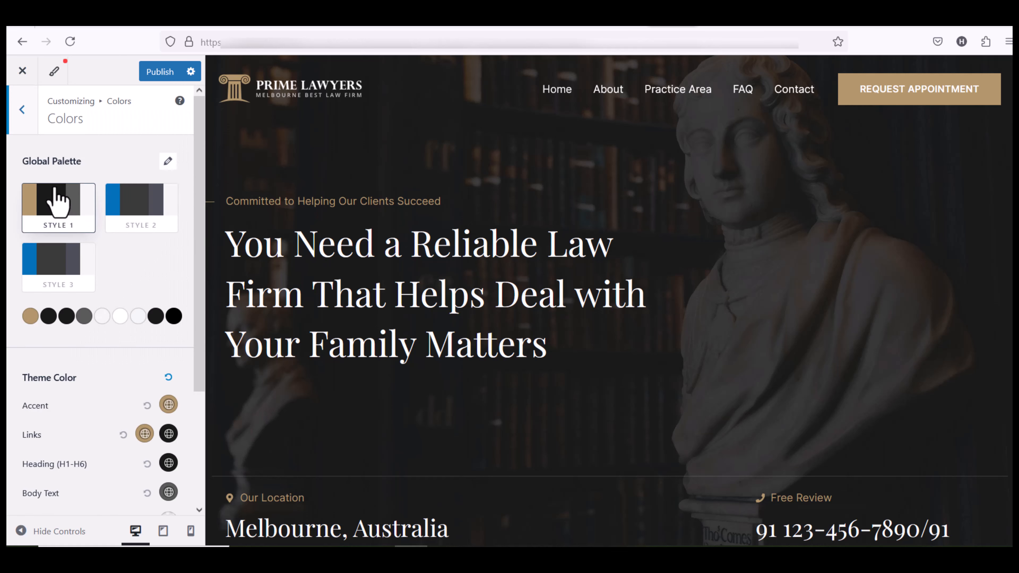
pyautogui.click(145, 219)
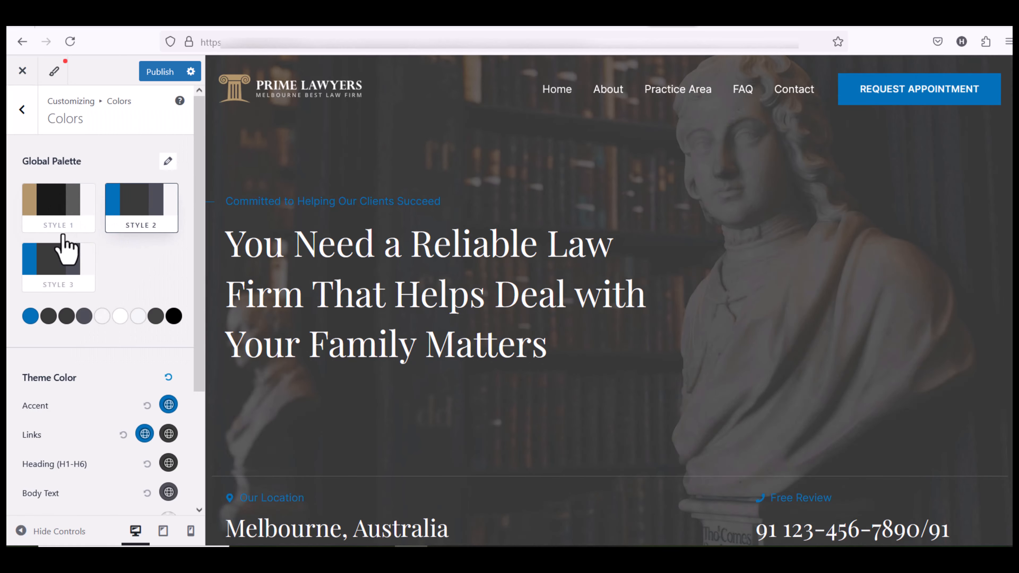
pyautogui.click(58, 261)
pyautogui.click(57, 200)
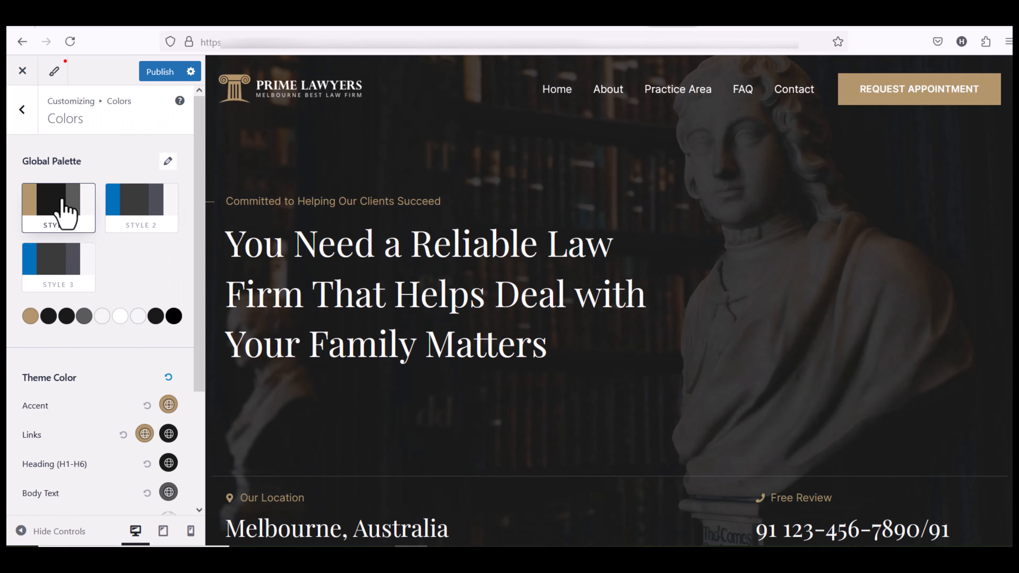
# - Open the Header Builder from the main customizer sections and remove the transparent header's logo image
pyautogui.click(24, 112)
pyautogui.click(30, 126)
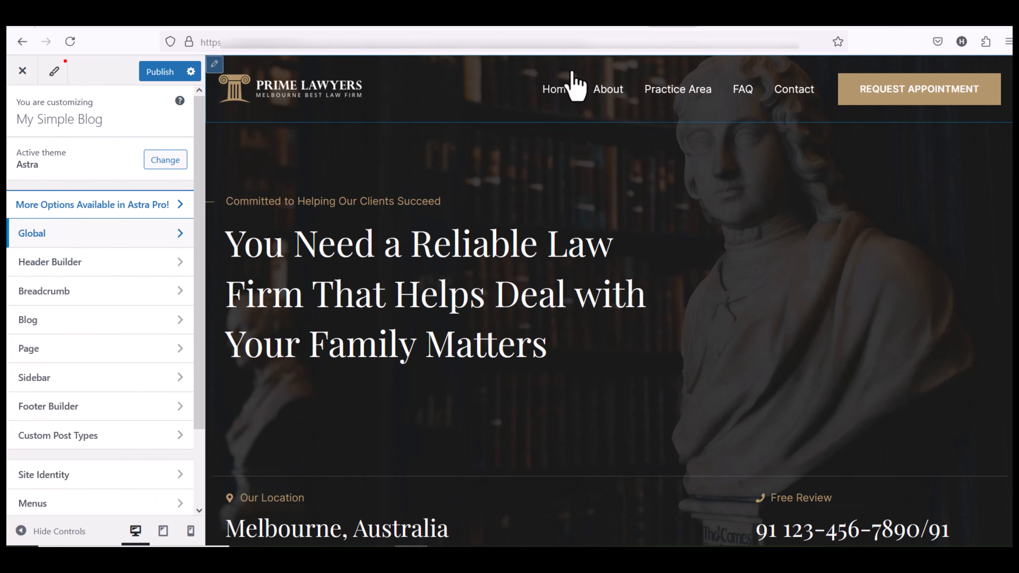
pyautogui.click(67, 268)
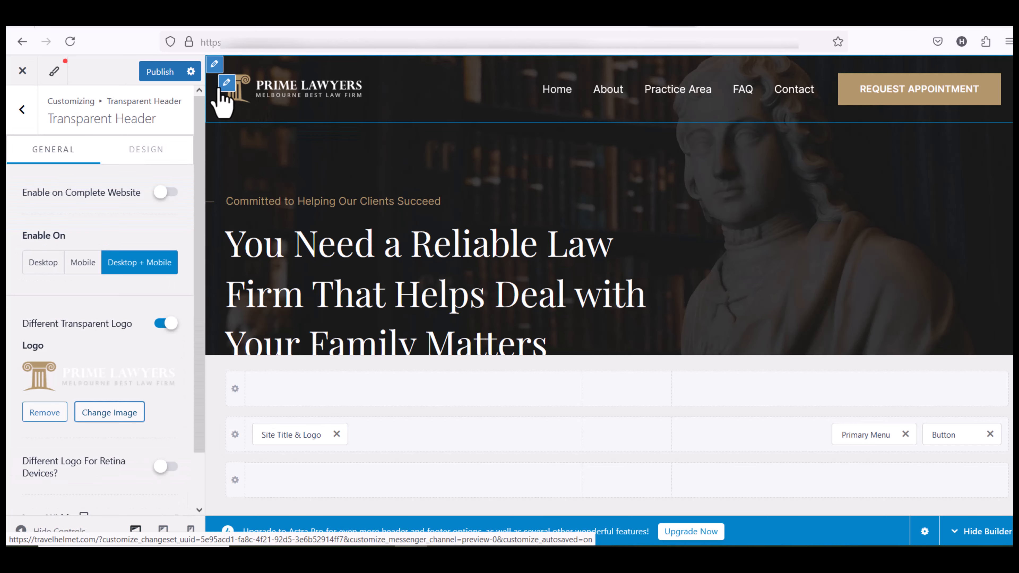
pyautogui.click(41, 415)
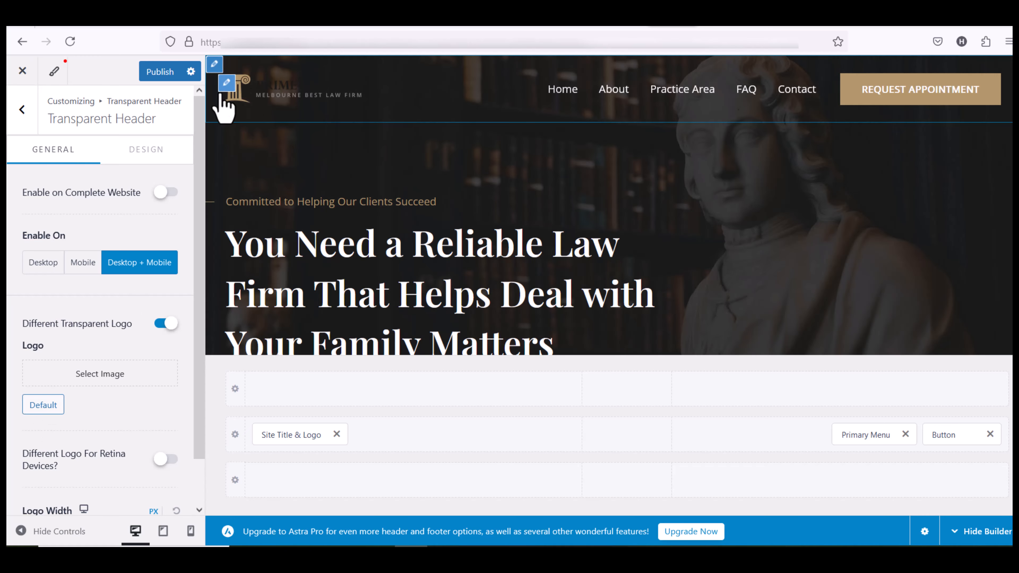
# - Set the custom name logo image as the site logo in the header
pyautogui.click(222, 92)
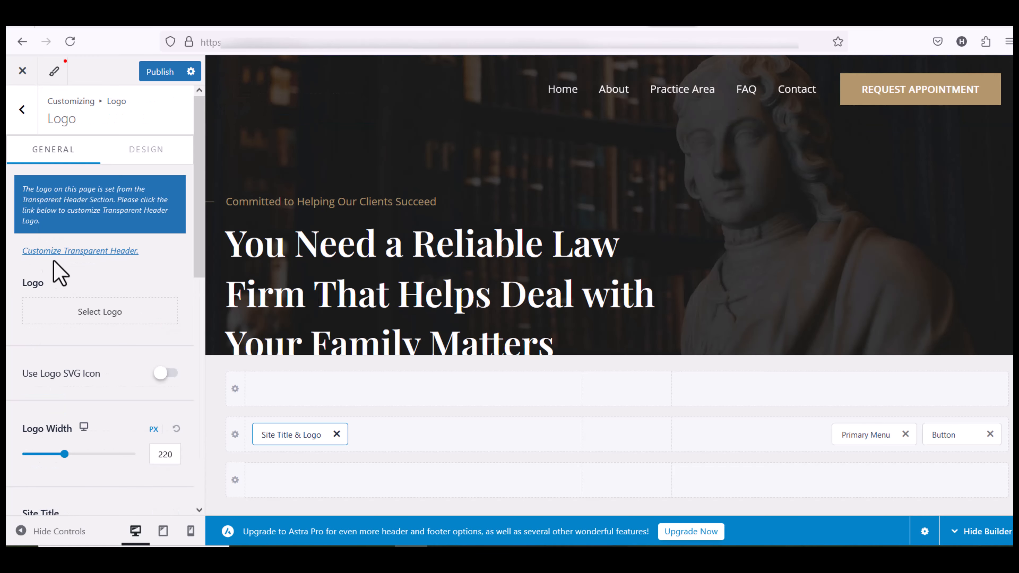
pyautogui.click(85, 317)
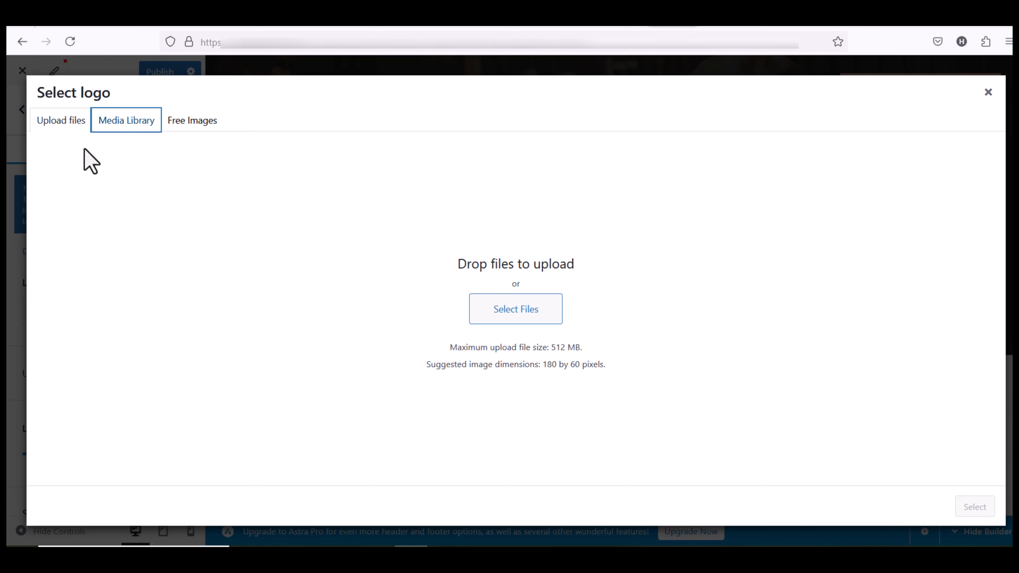
pyautogui.click(969, 507)
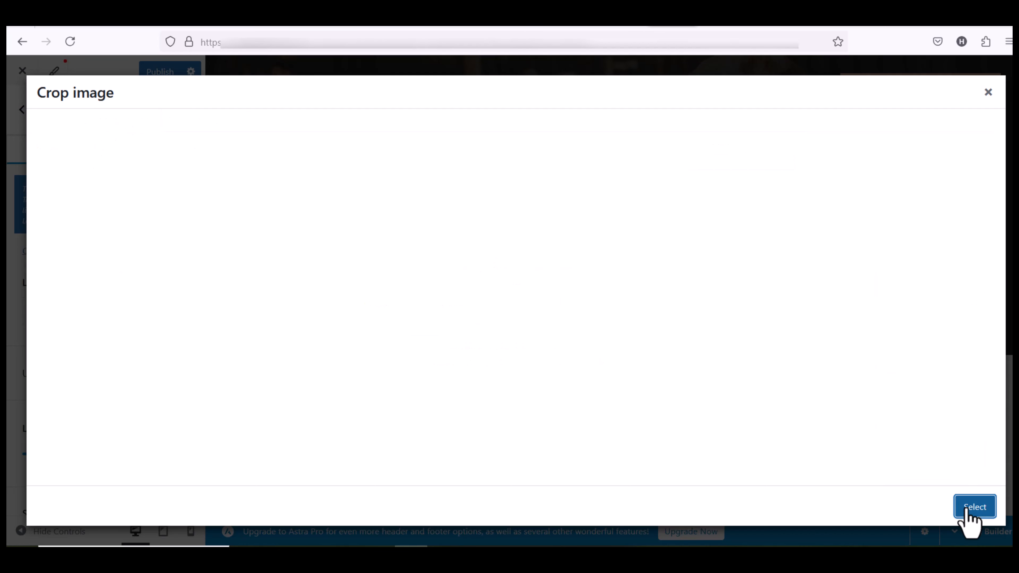
pyautogui.click(970, 507)
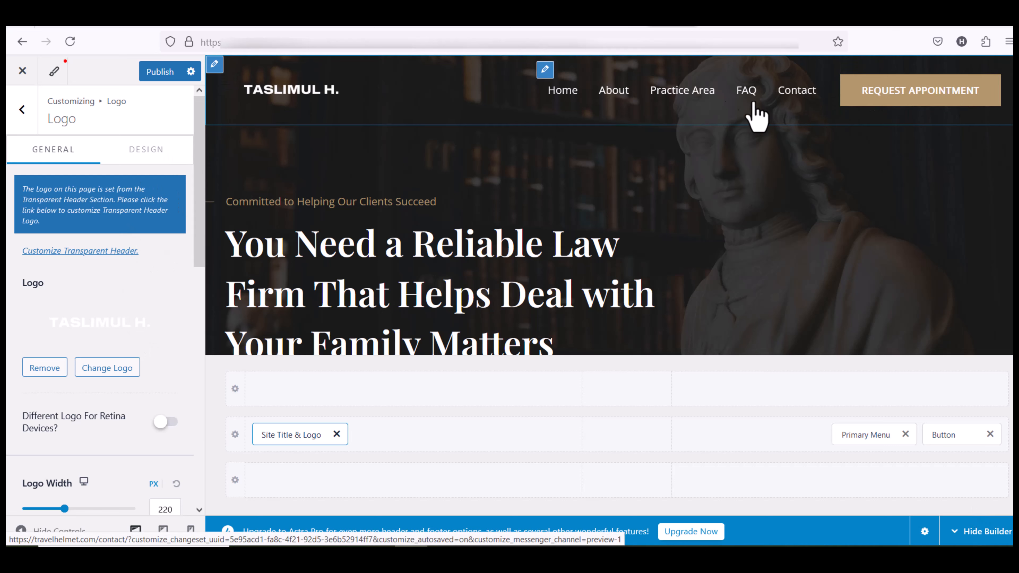
# - Open the header's primary menu configuration and examine which menu is assigned to each menu location
pyautogui.click(544, 70)
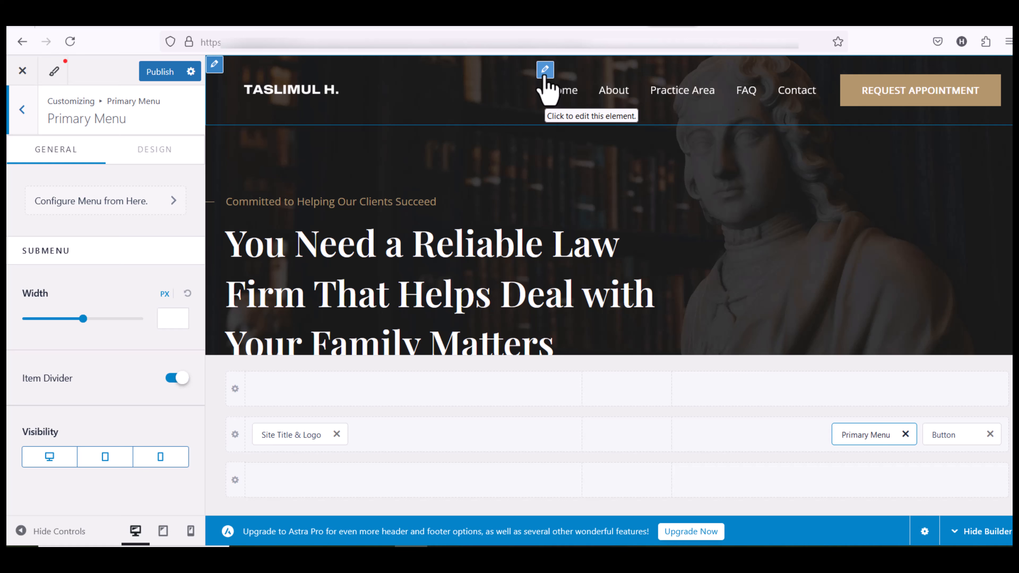
pyautogui.click(114, 203)
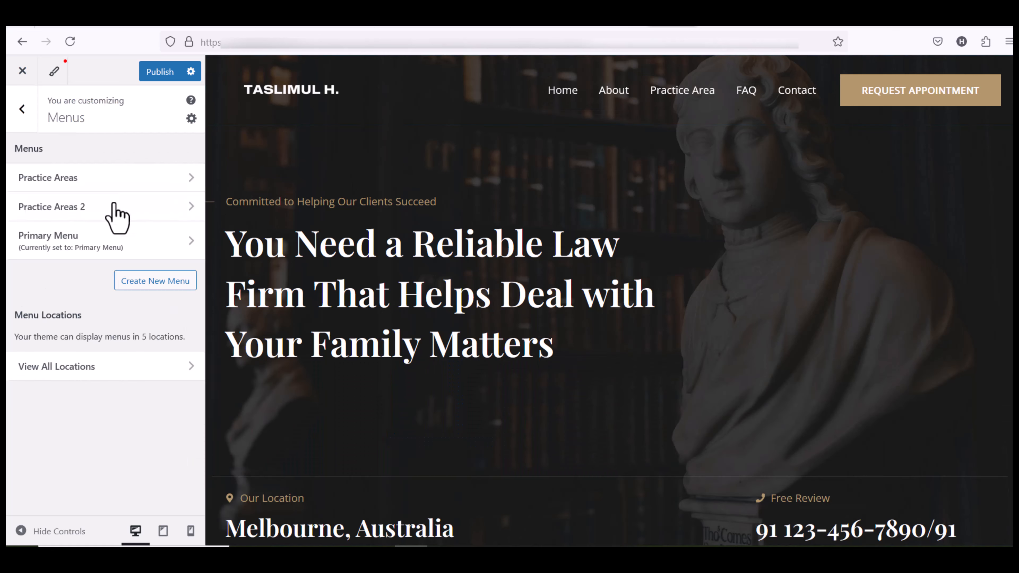
pyautogui.click(105, 236)
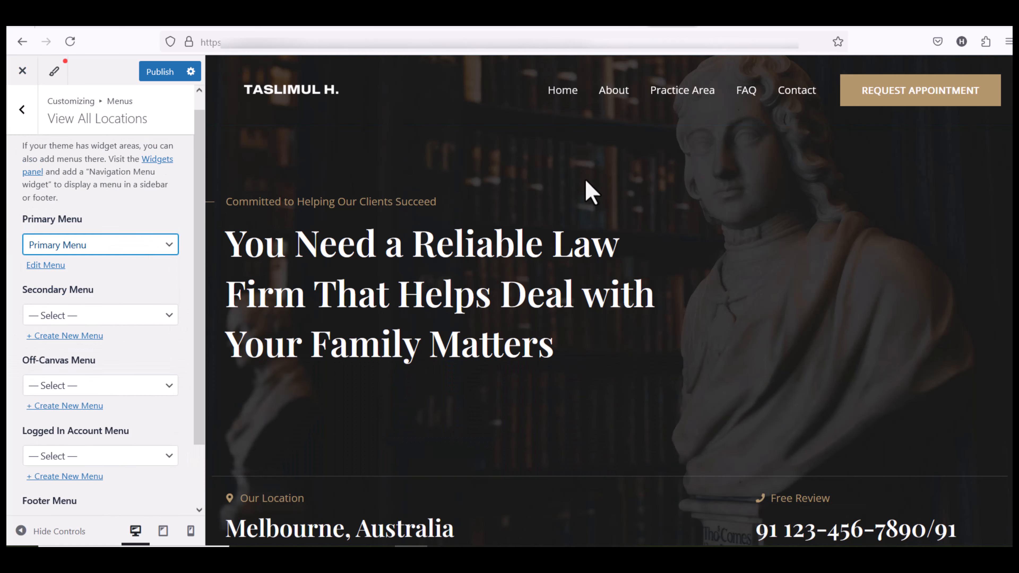
# - Open the settings of the header's Request Appointment button and select its link value
pyautogui.moveTo(839, 85)
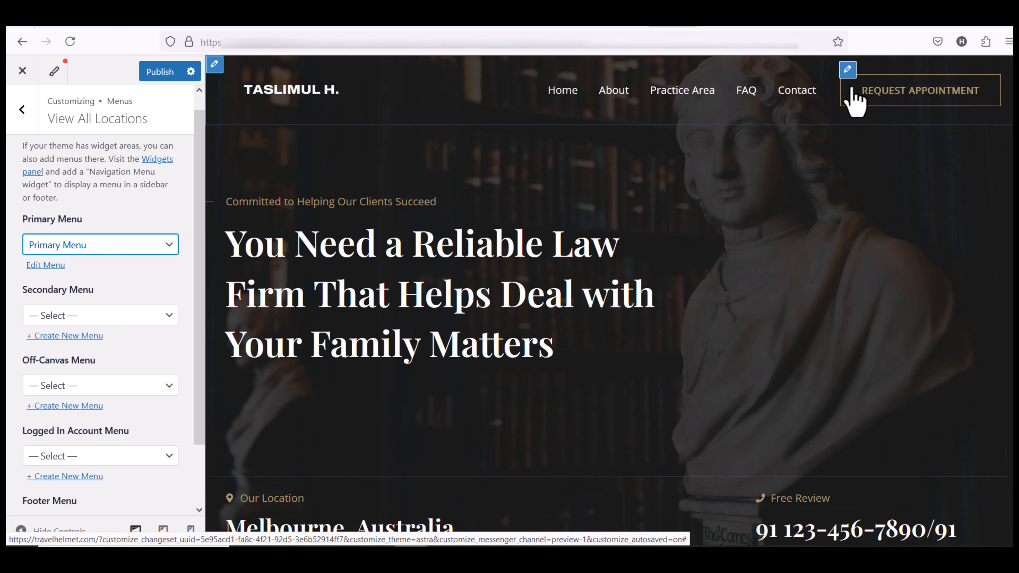
pyautogui.click(846, 72)
pyautogui.doubleClick(79, 303)
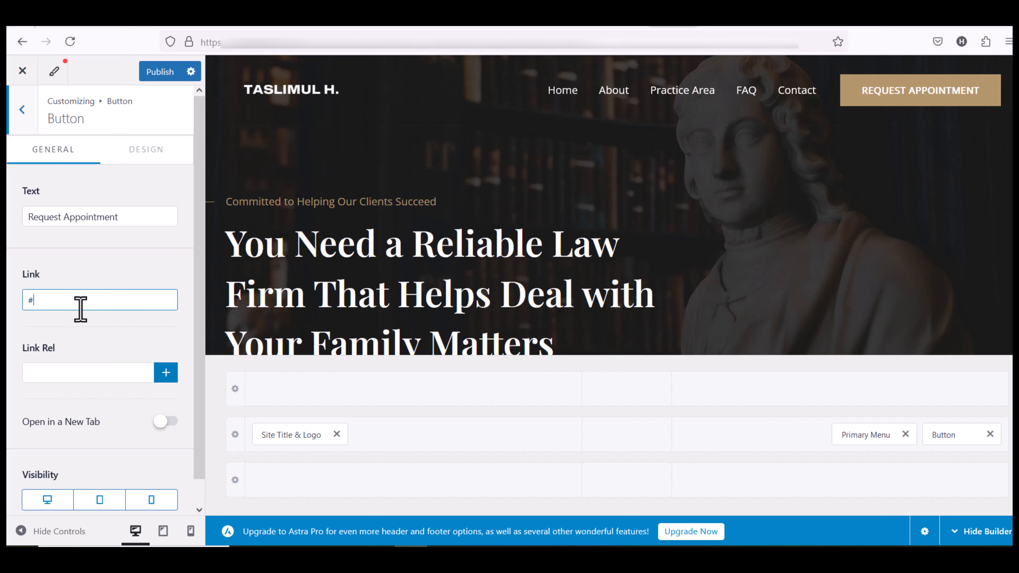
# - Try the four-column layout with a wider first column on the primary footer and return to equal columns
pyautogui.scroll(-15, 675, 264)
pyautogui.scroll(-10, 677, 265)
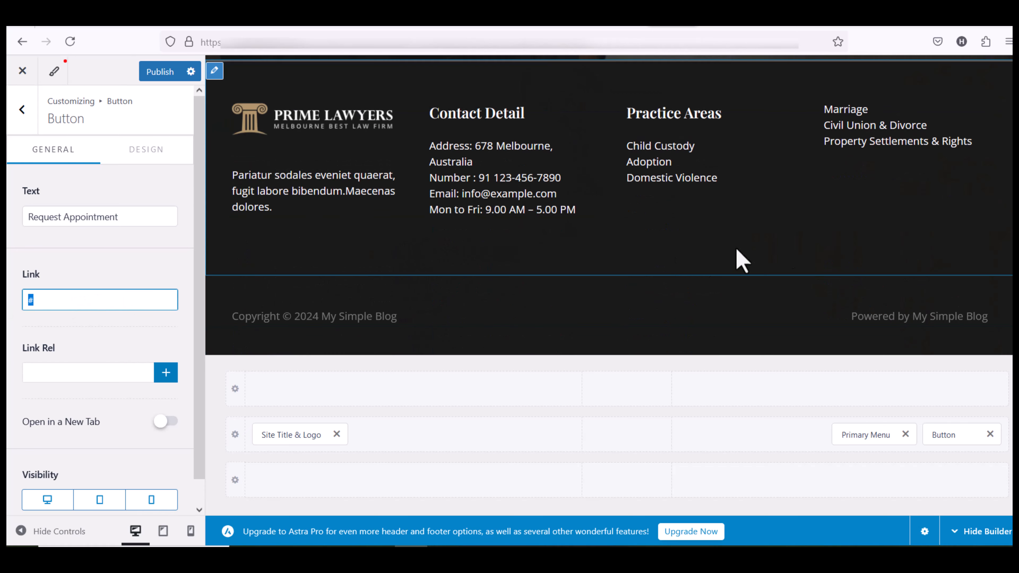
pyautogui.scroll(1, 678, 201)
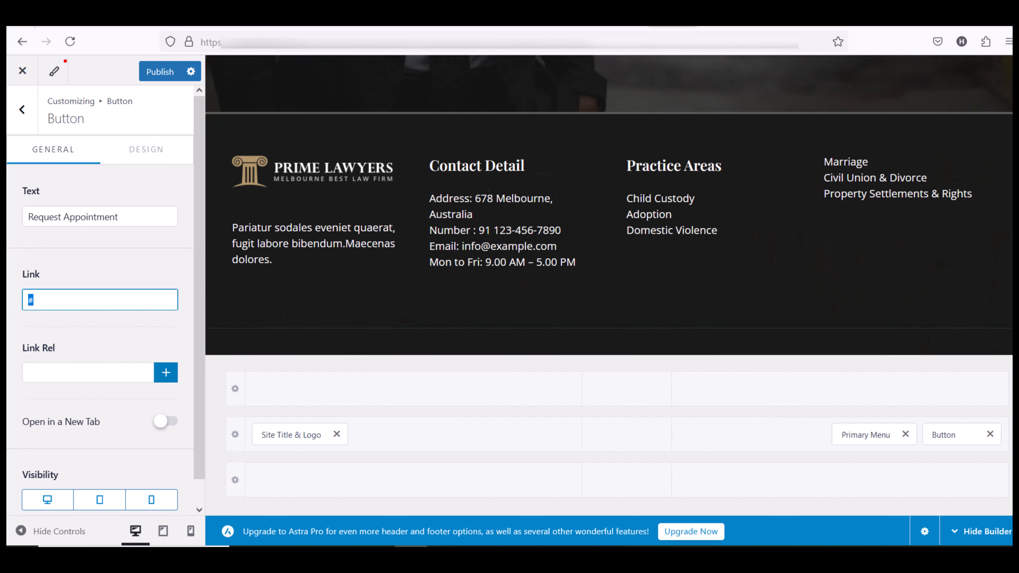
pyautogui.scroll(1, 539, 266)
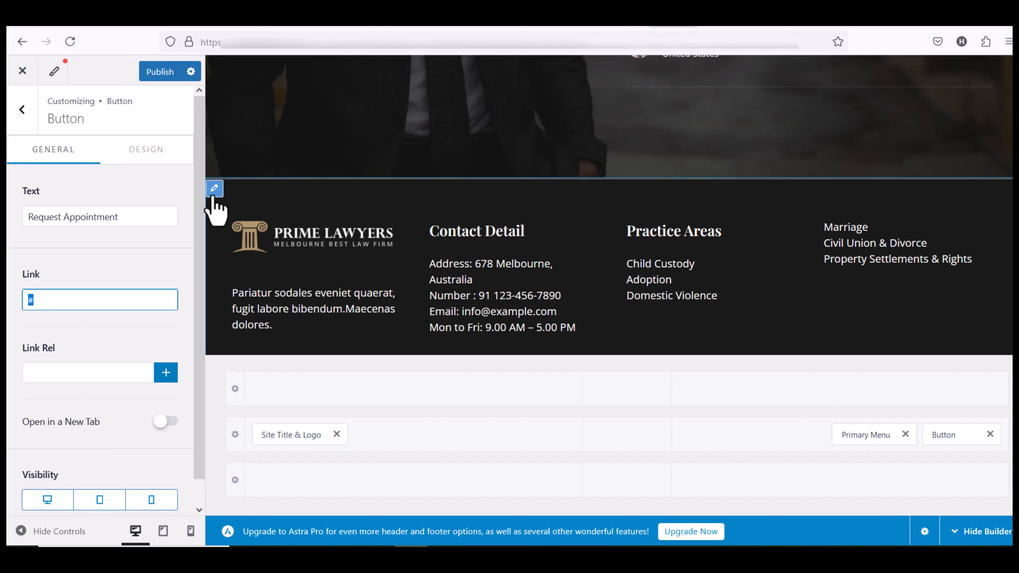
pyautogui.click(214, 188)
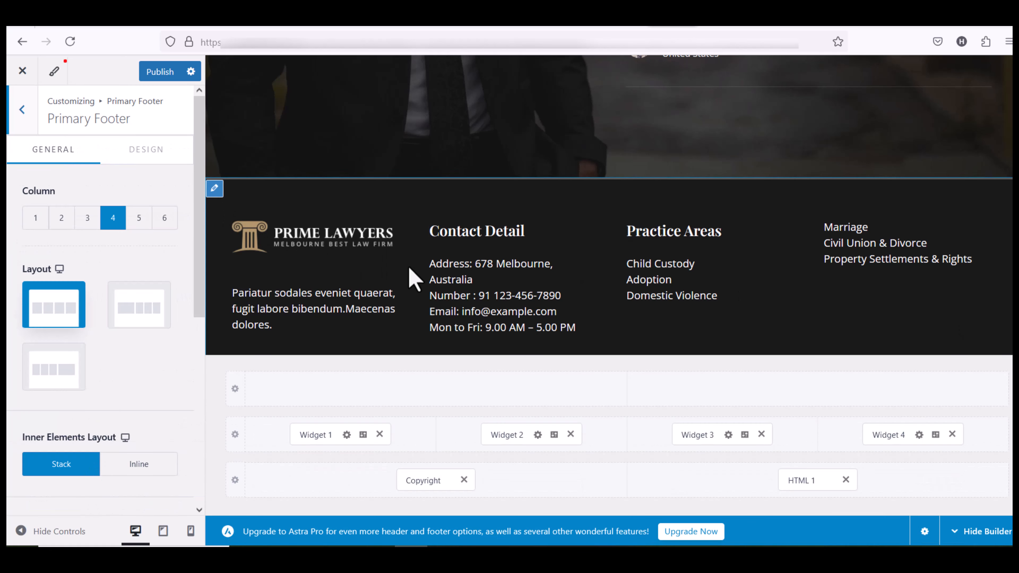
pyautogui.click(139, 310)
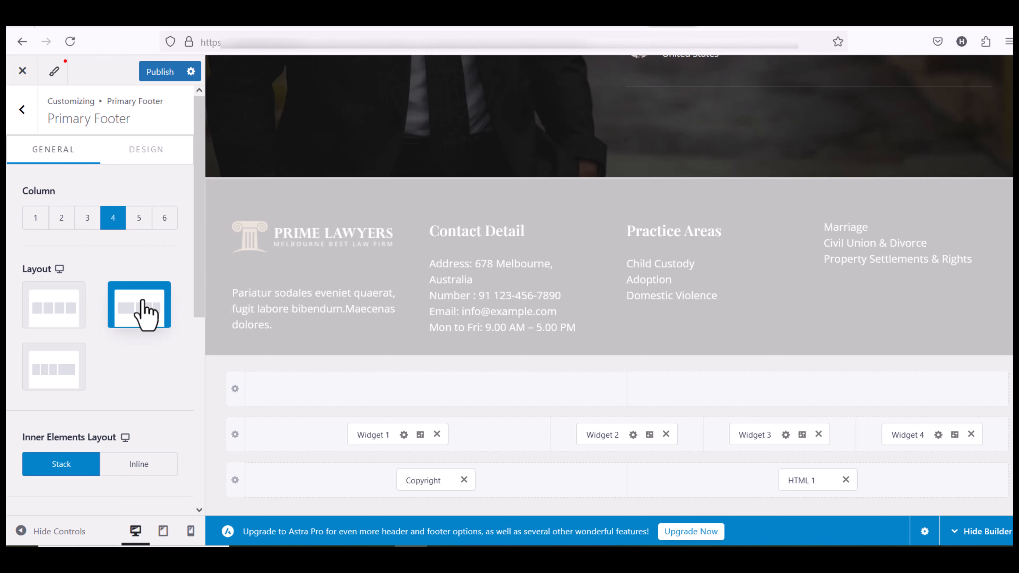
pyautogui.click(54, 318)
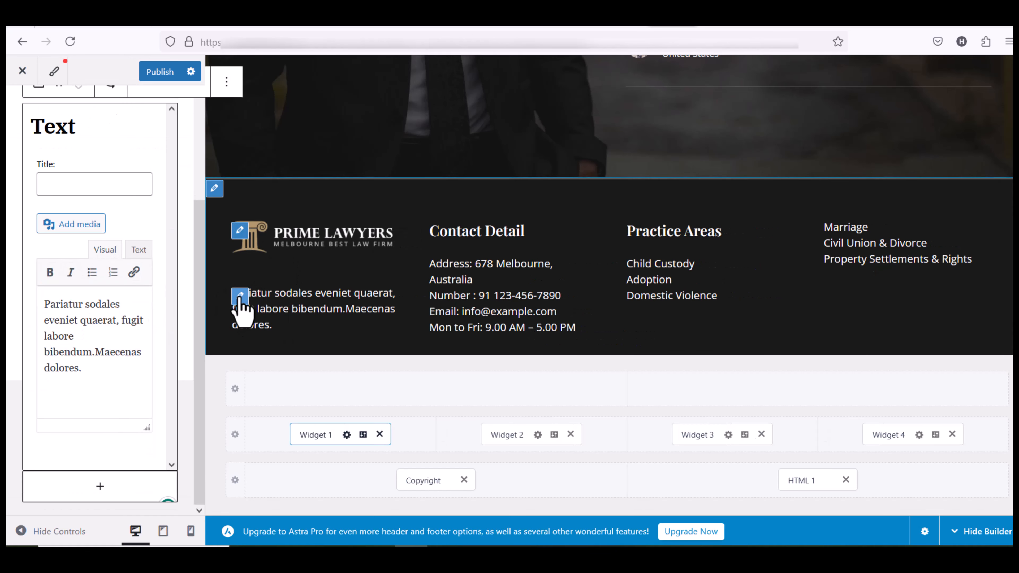
# - Append "hello" to the paragraph text in the first footer widget and check it in the preview
pyautogui.click(239, 297)
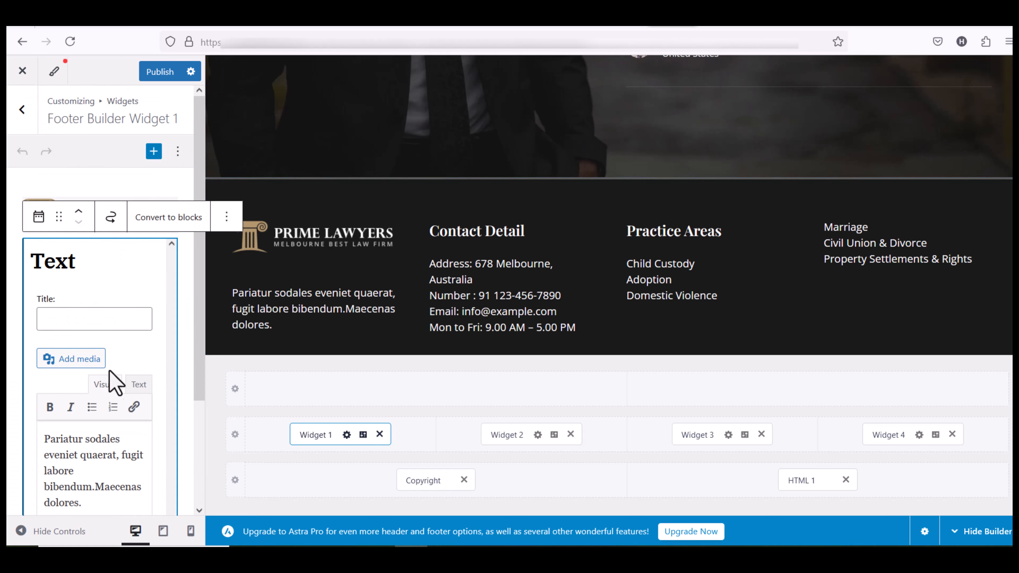
pyautogui.click(139, 251)
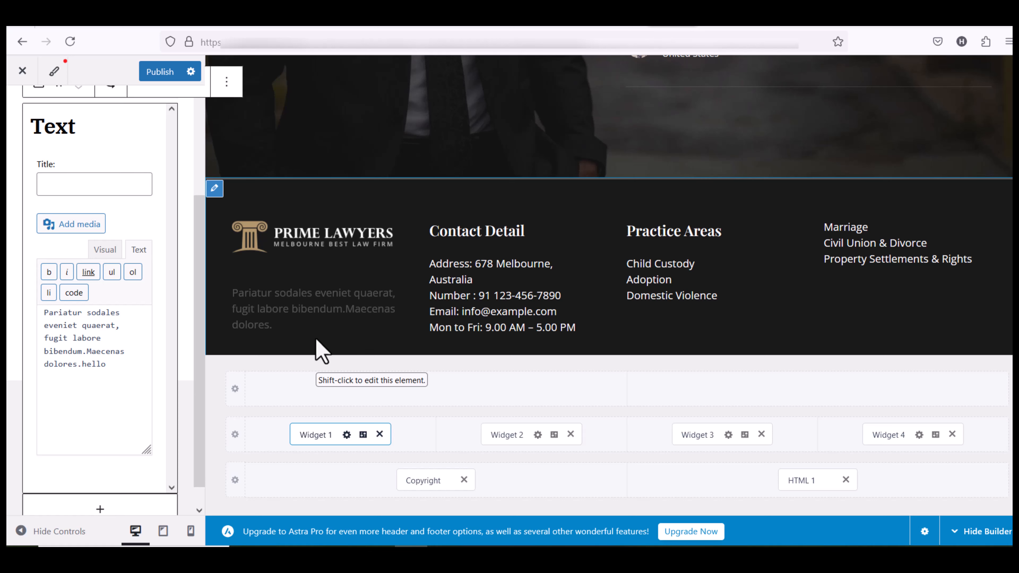
pyautogui.click(277, 327)
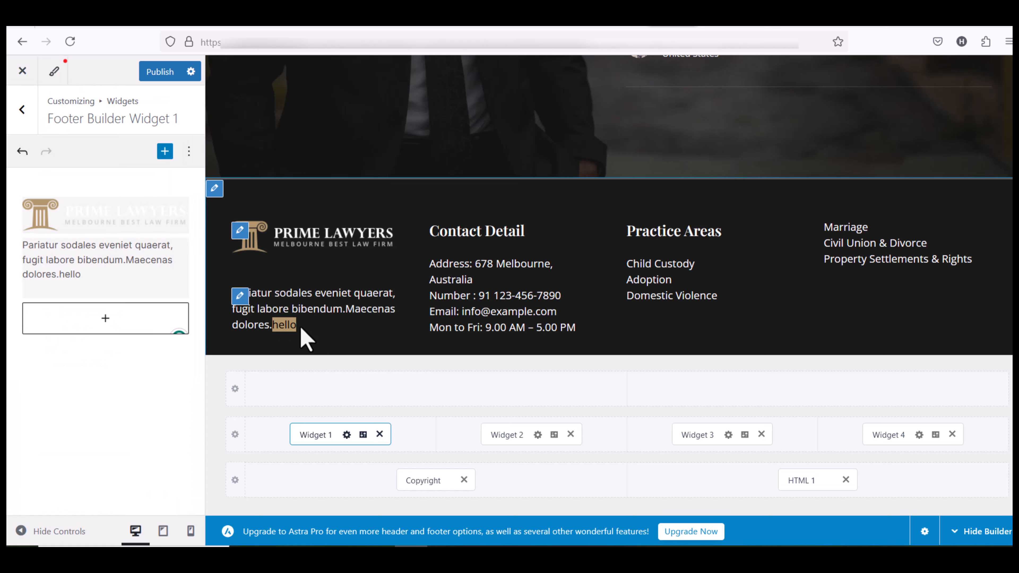
# - Open the Below Footer settings and publish the customizer changes
pyautogui.scroll(-3, 385, 337)
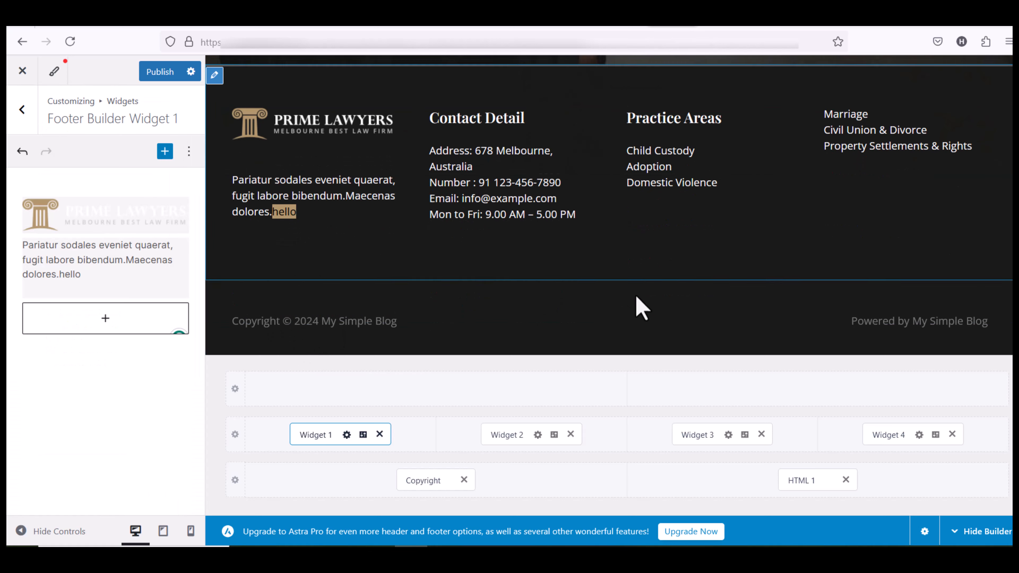
pyautogui.keyDown('shift'); pyautogui.click(517, 323); pyautogui.keyUp('shift')
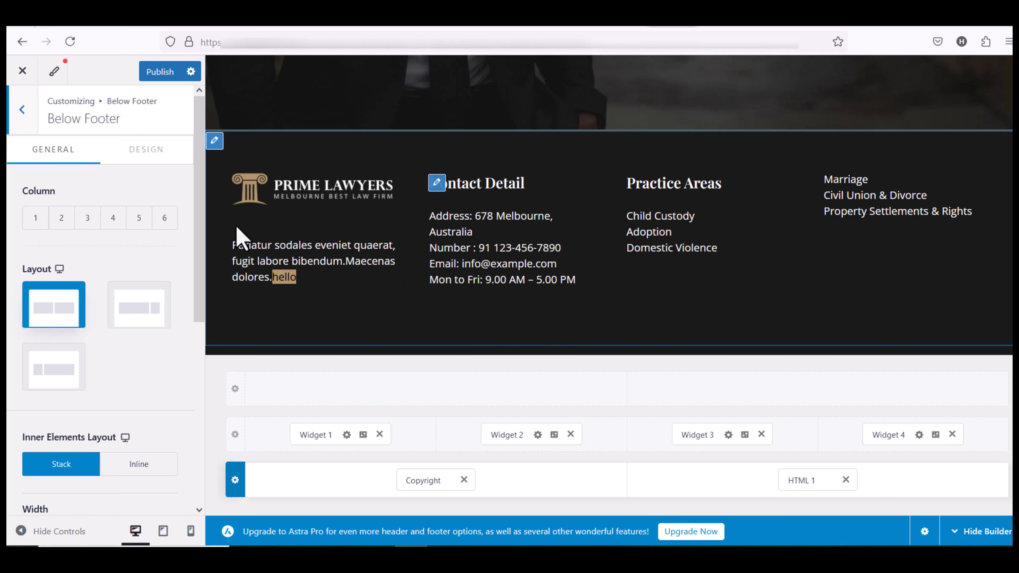
pyautogui.click(162, 77)
# - Open the live site's homepage and examine the header, hero banner and the content below it
pyautogui.click(747, 43)
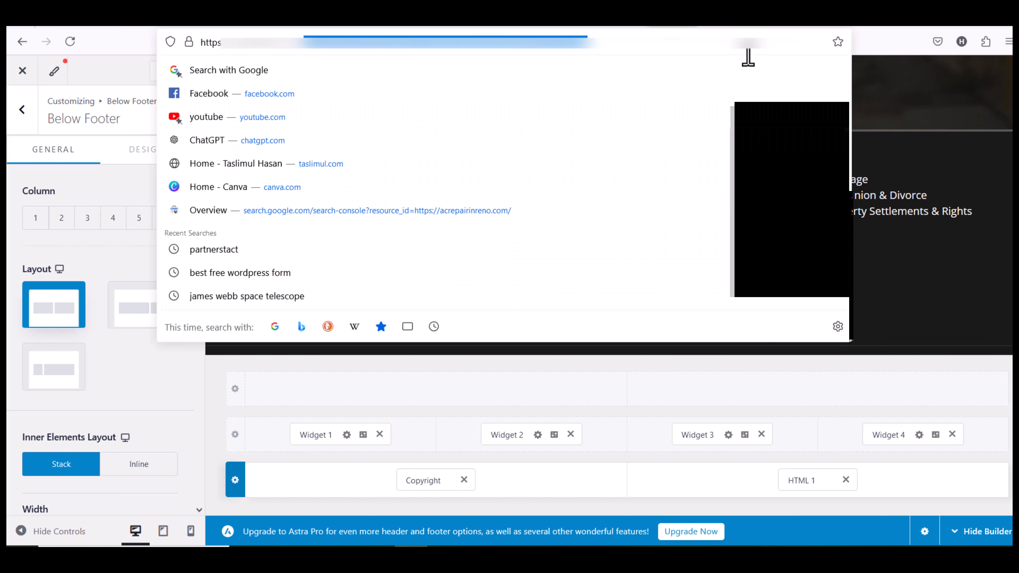
pyautogui.hotkey('ctrl', 'v')
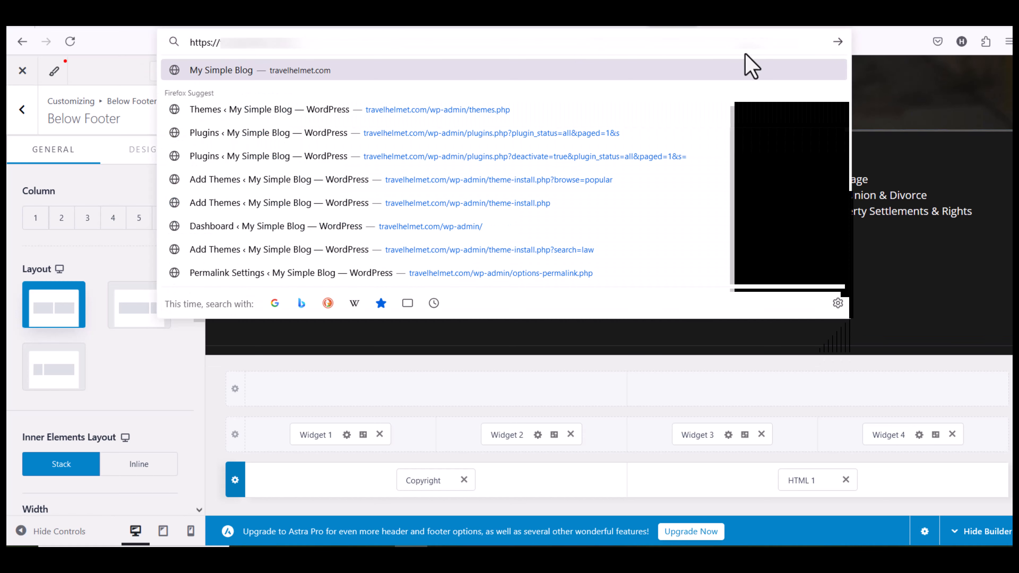
pyautogui.press('Return')
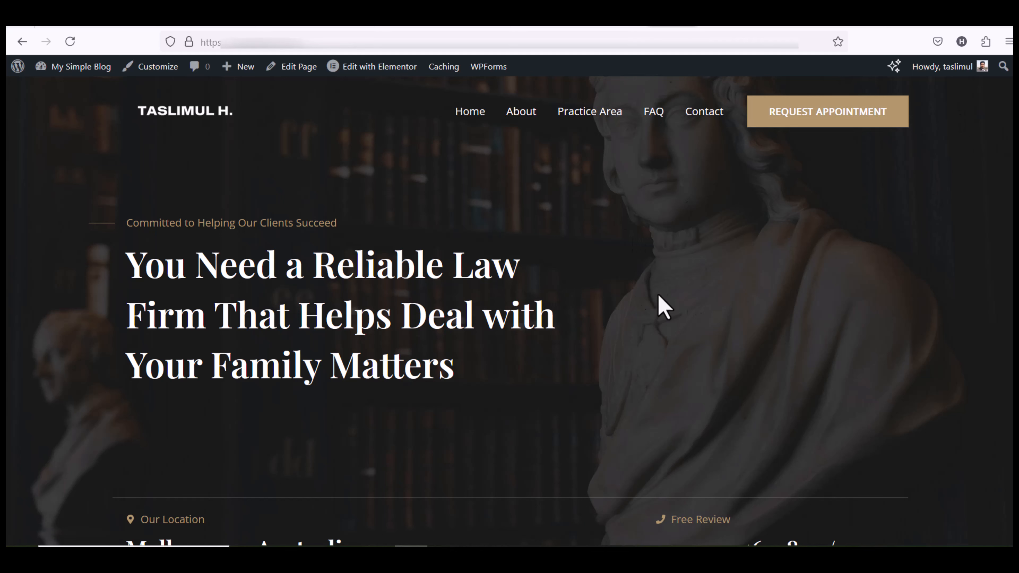
pyautogui.scroll(-2, 449, 320)
pyautogui.moveTo(127, 175); pyautogui.dragTo(814, 469)
pyautogui.scroll(-5, 774, 466)
pyautogui.scroll(7, 652, 359)
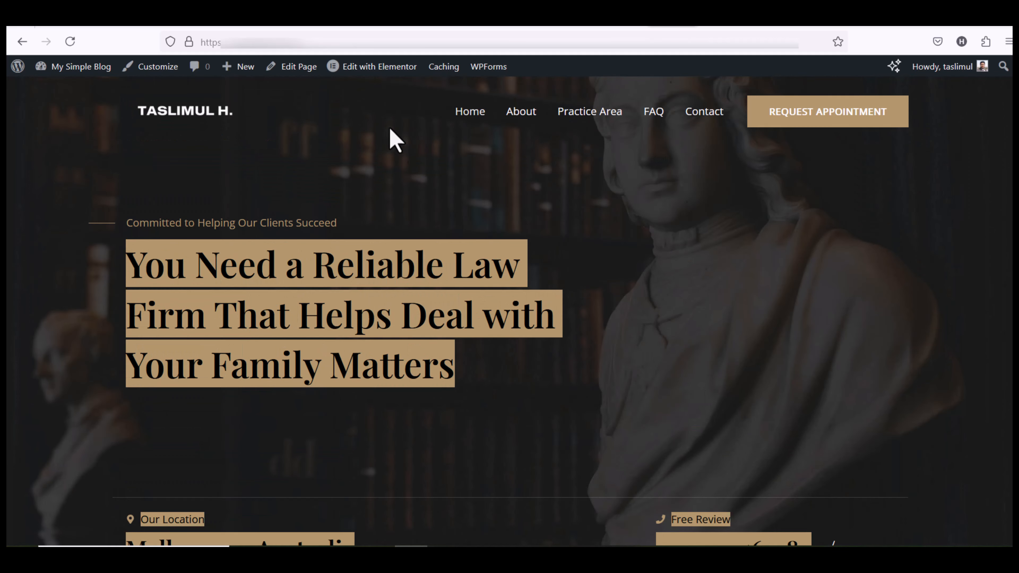
# - Open the homepage in the Elementor editor and replace the hero heading's title with "hello"
pyautogui.click(361, 67)
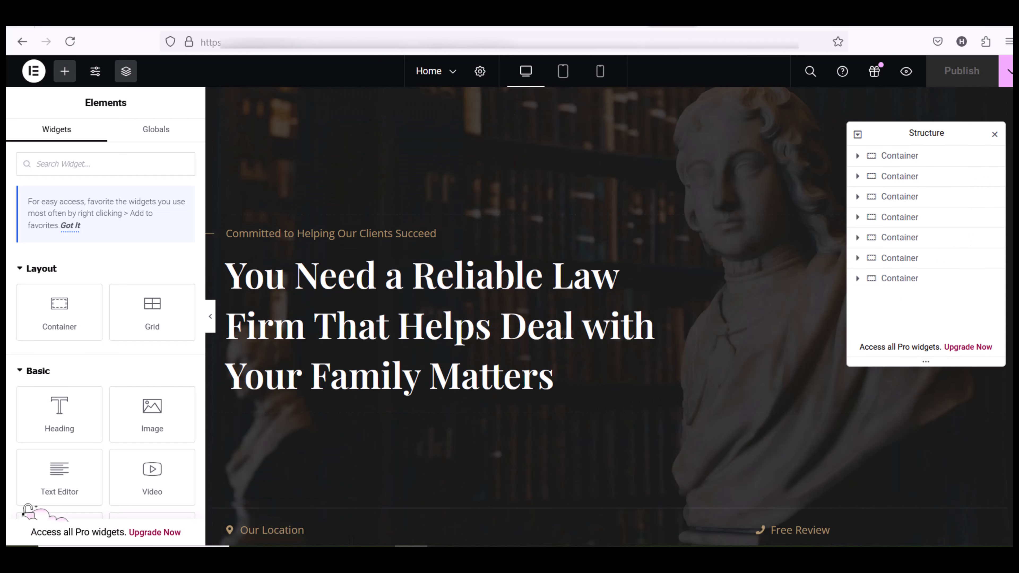
pyautogui.scroll(-5, 609, 315)
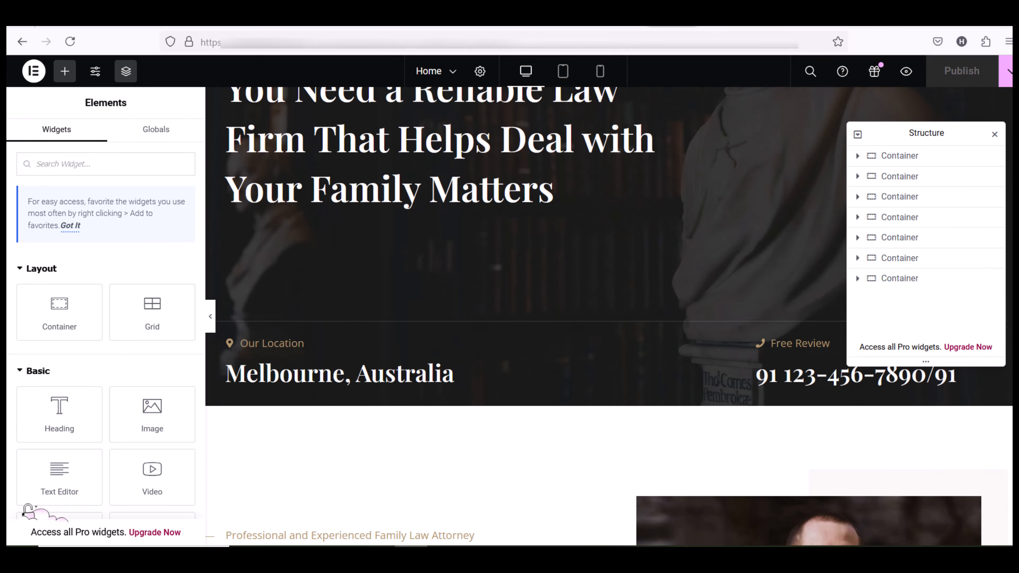
pyautogui.scroll(-4, 608, 316)
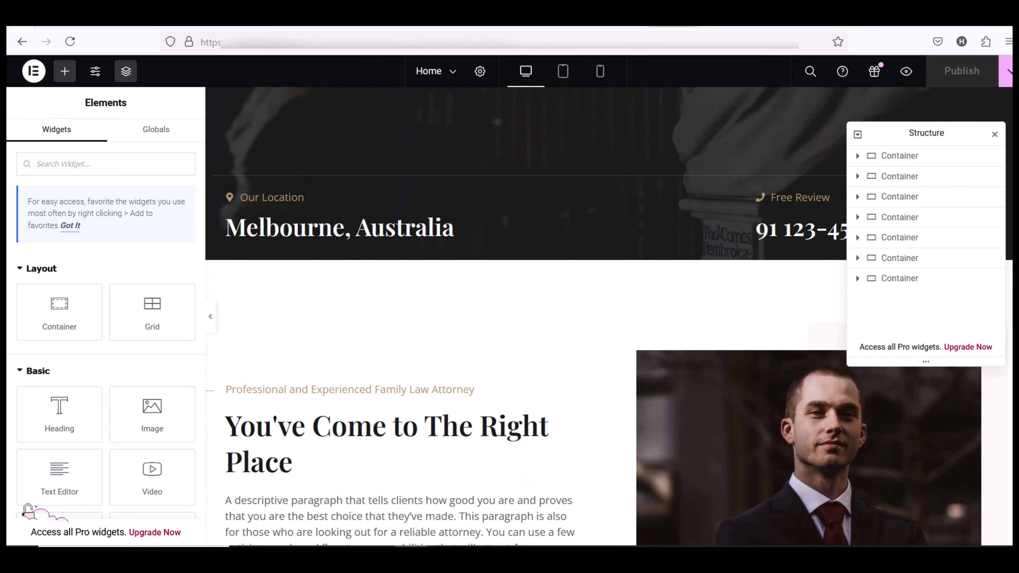
pyautogui.scroll(9, 609, 316)
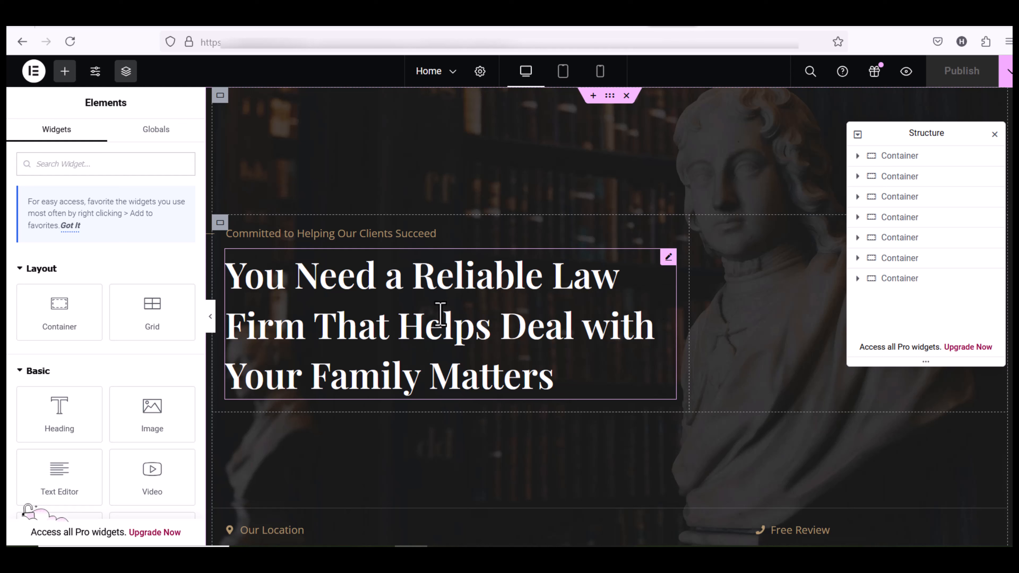
pyautogui.click(301, 291)
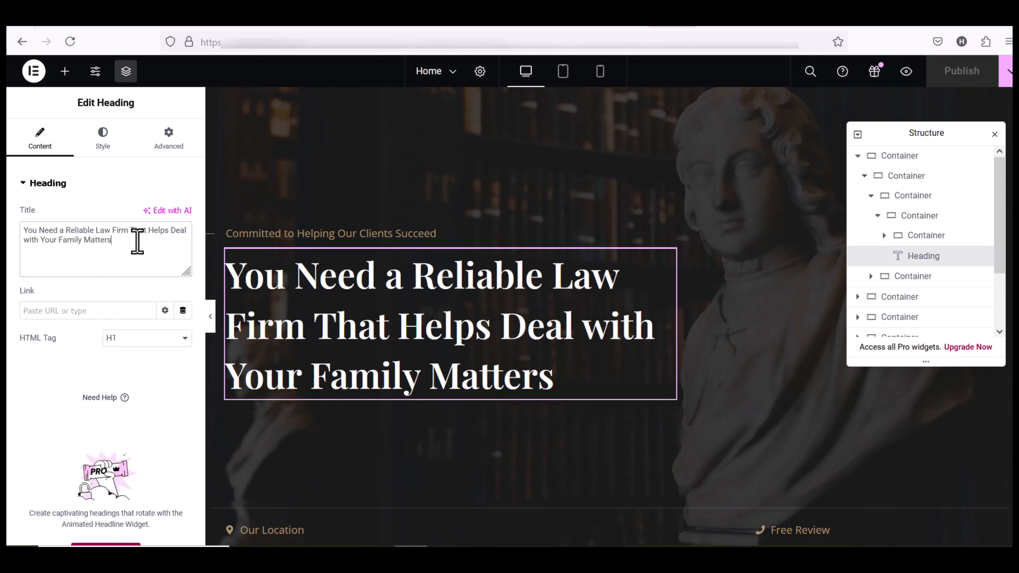
pyautogui.moveTo(139, 240); pyautogui.dragTo(16, 227)
pyautogui.write('hello')
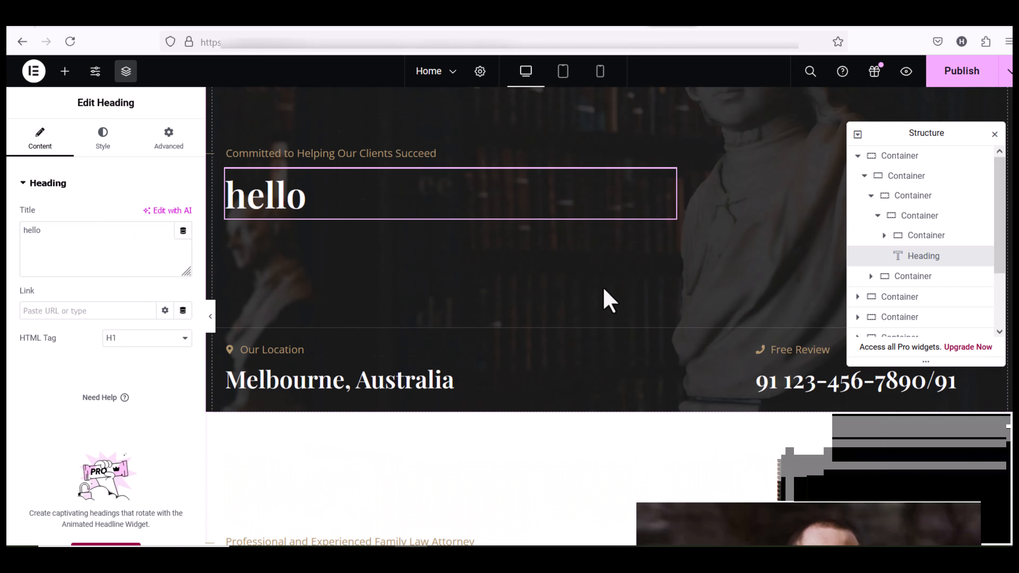
# - Replace the phone number heading under Free Review in the hero section with the site owner's phone number
pyautogui.click(796, 462)
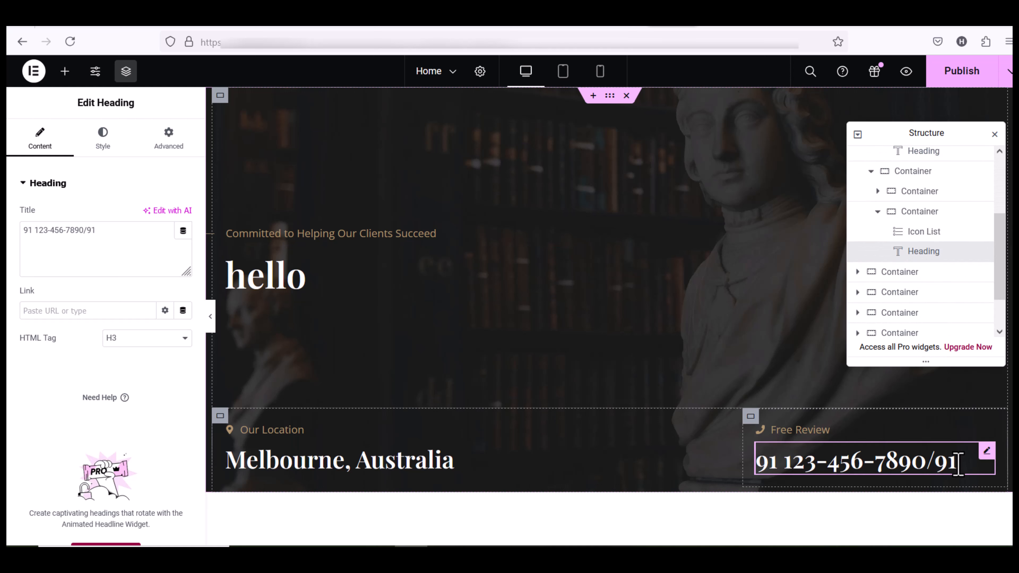
pyautogui.press('BackSpace')
pyautogui.press('BackSpace')
pyautogui.press('BackSpace')
pyautogui.press('BackSpace')
pyautogui.press('BackSpace')
pyautogui.press('BackSpace')
pyautogui.press('BackSpace')
pyautogui.press('BackSpace')
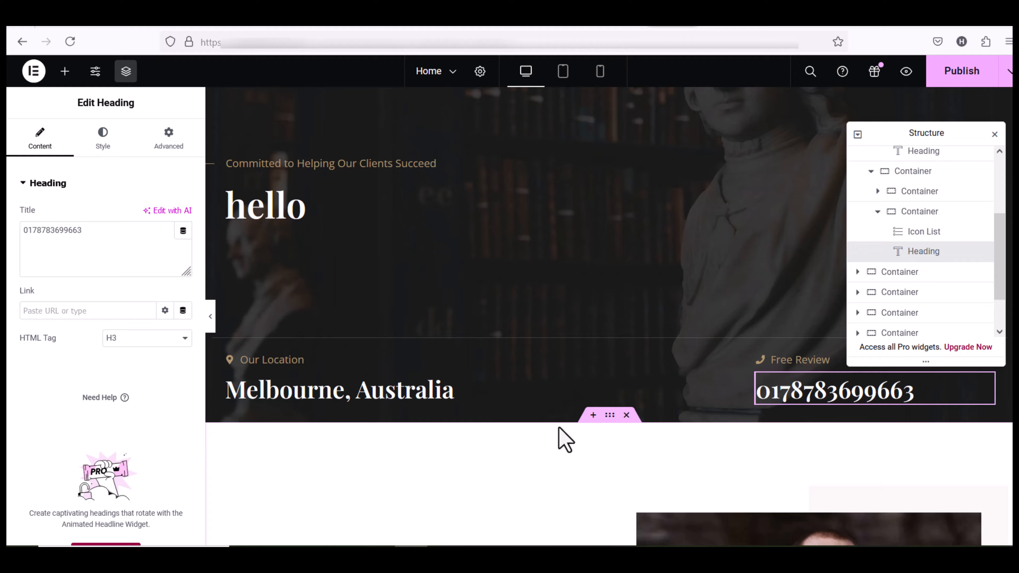
# - Replace the lawyer portrait beside "You've Come to The Right Place" with hero-bg.jpg from the media library
pyautogui.scroll(-3, 560, 427)
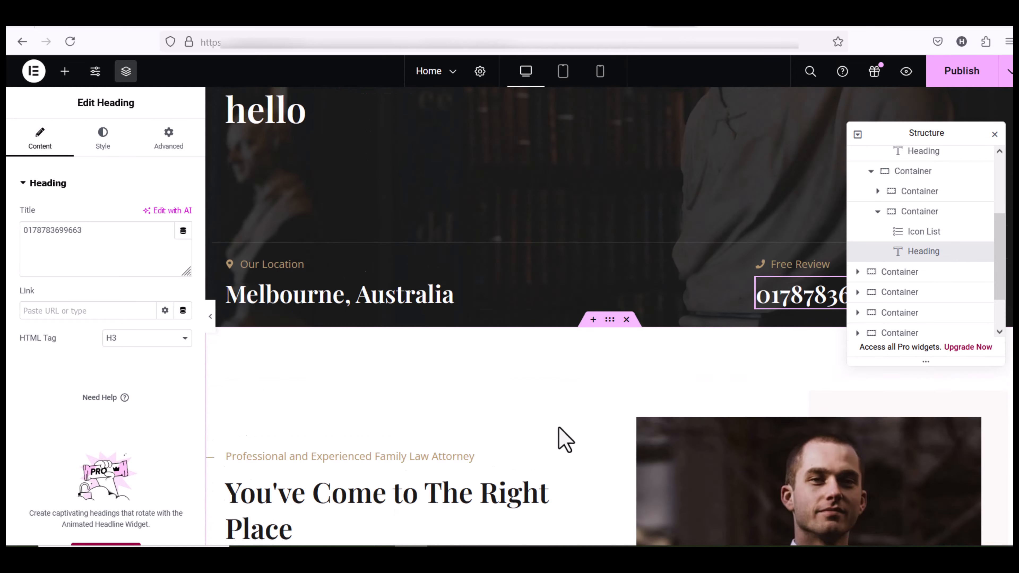
pyautogui.click(711, 370)
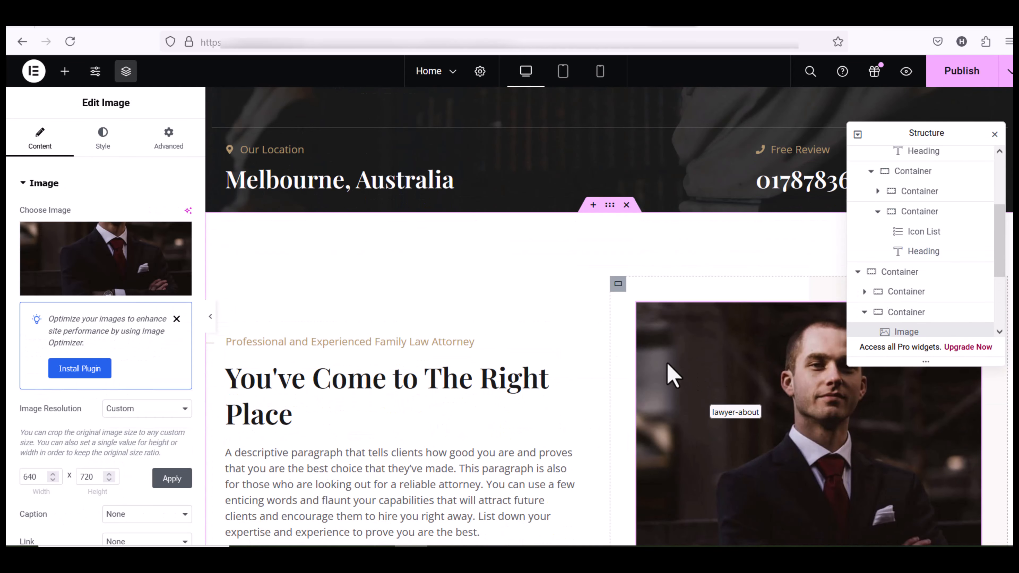
pyautogui.click(76, 264)
pyautogui.click(427, 336)
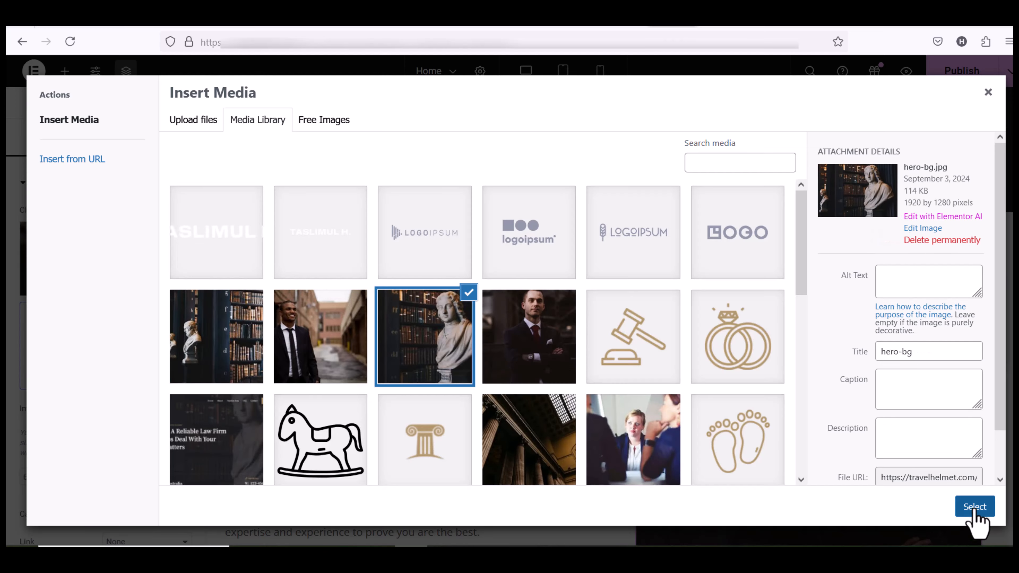
pyautogui.click(975, 507)
# - Delete the opening word "A" from the descriptive paragraph under "You've Come to The Right Place"
pyautogui.scroll(-5, 810, 464)
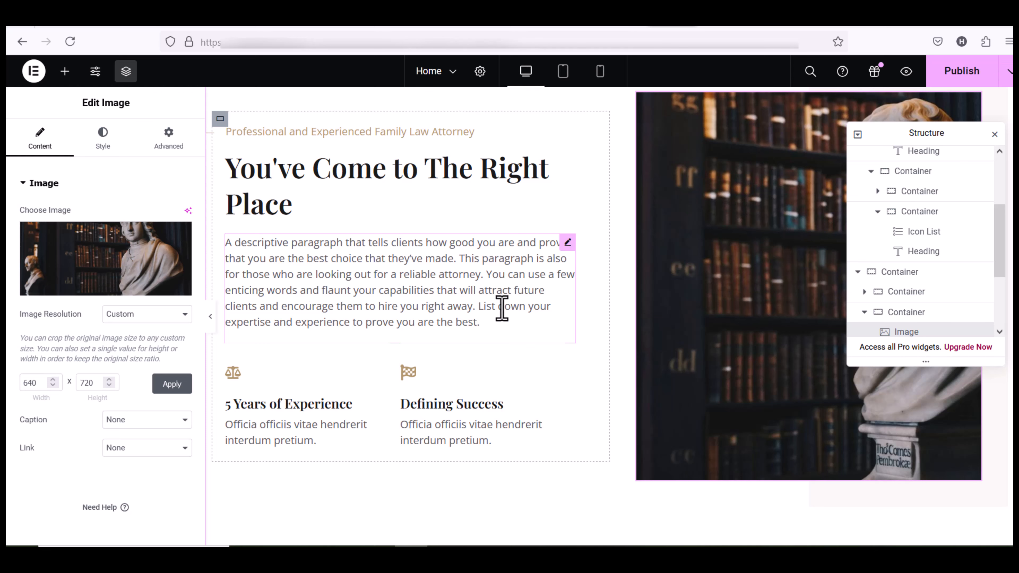
pyautogui.click(561, 247)
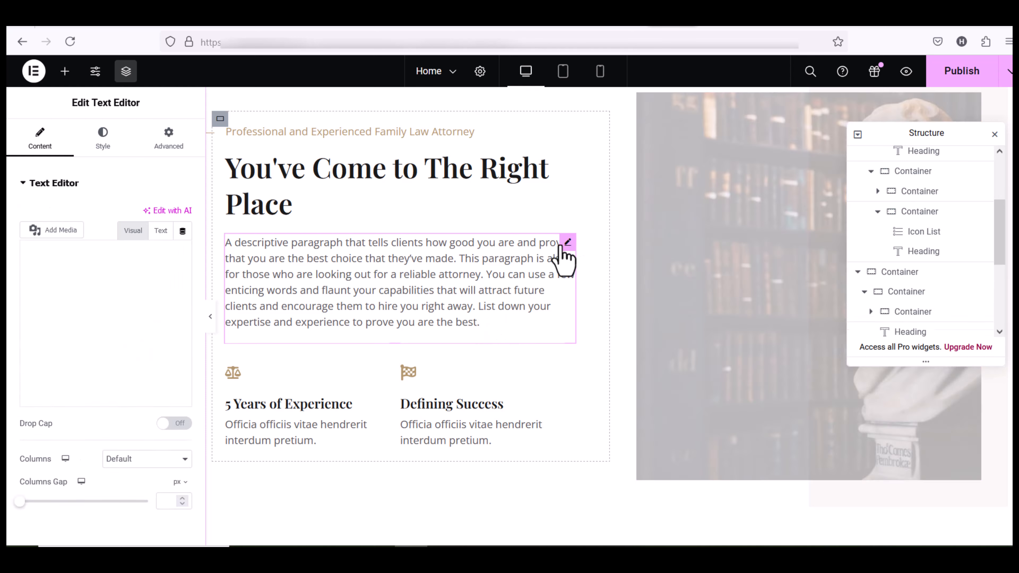
pyautogui.click(42, 307)
pyautogui.press('BackSpace')
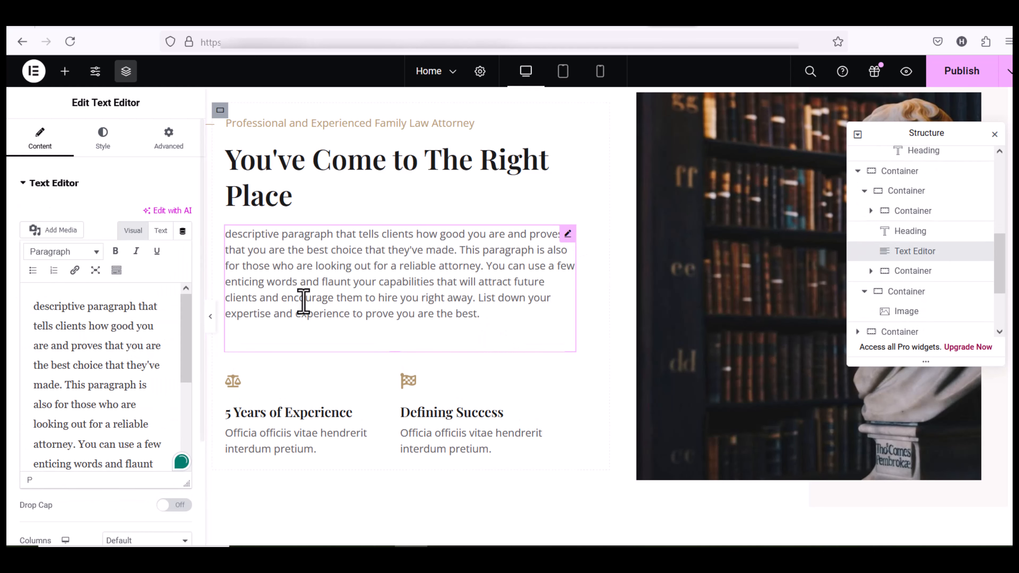
# - Change the Divorce & Separation icon box under Our Practice Areas to a life ring icon and shorten its title to "Divorce"
pyautogui.scroll(-4, 376, 346)
pyautogui.scroll(-4, 488, 395)
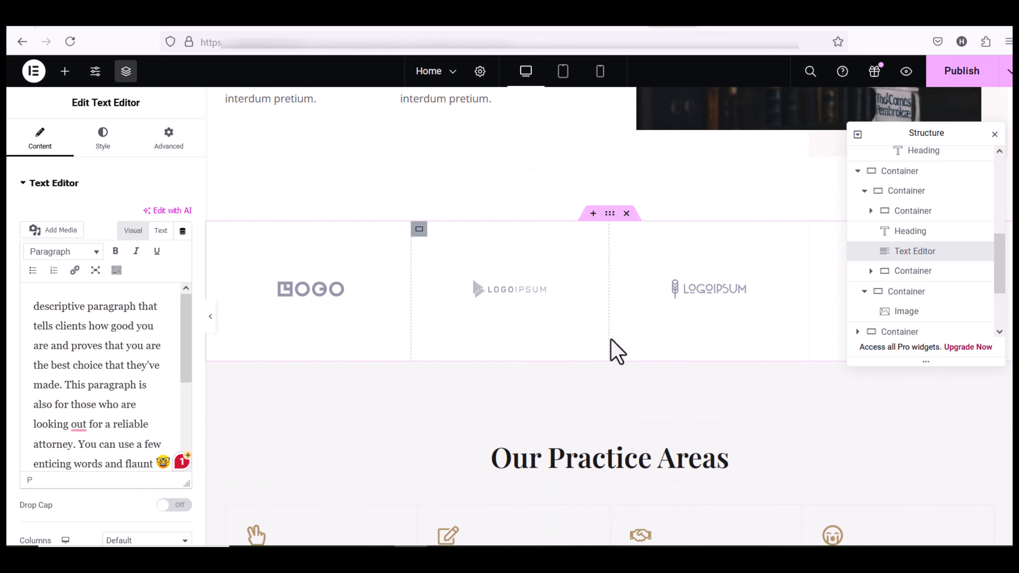
pyautogui.scroll(-5, 614, 348)
pyautogui.scroll(-2, 608, 393)
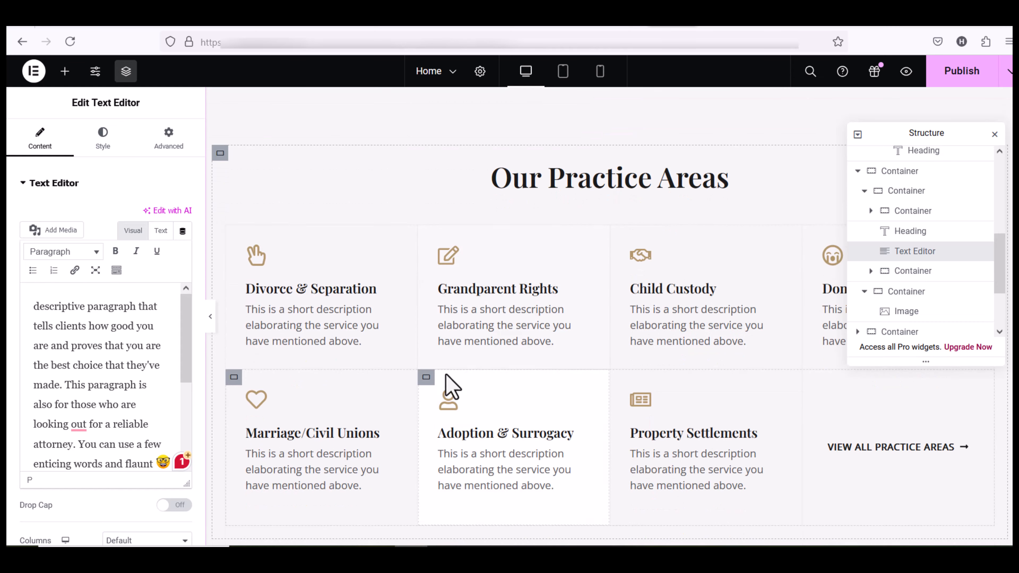
pyautogui.click(388, 253)
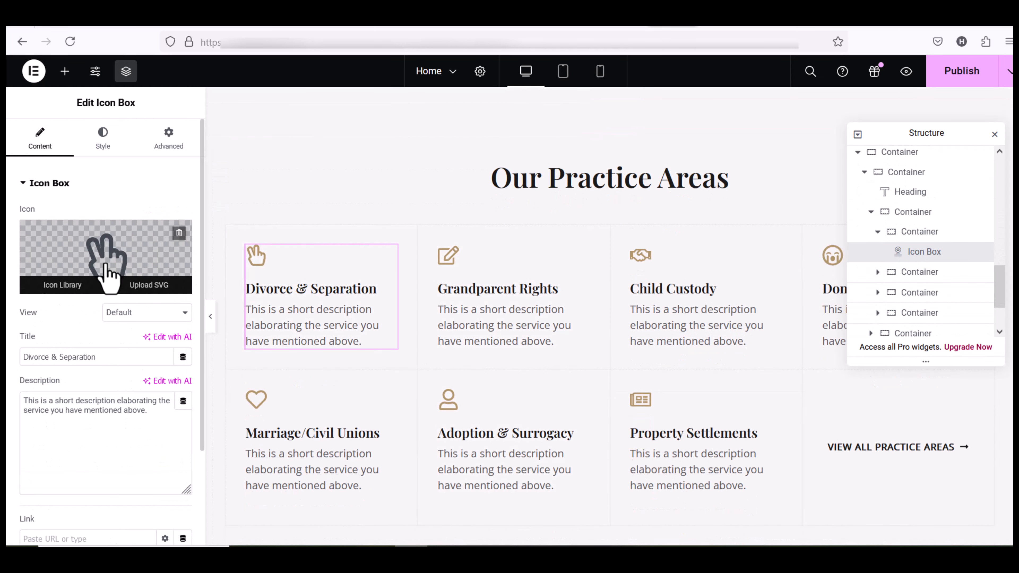
pyautogui.click(58, 247)
pyautogui.click(887, 536)
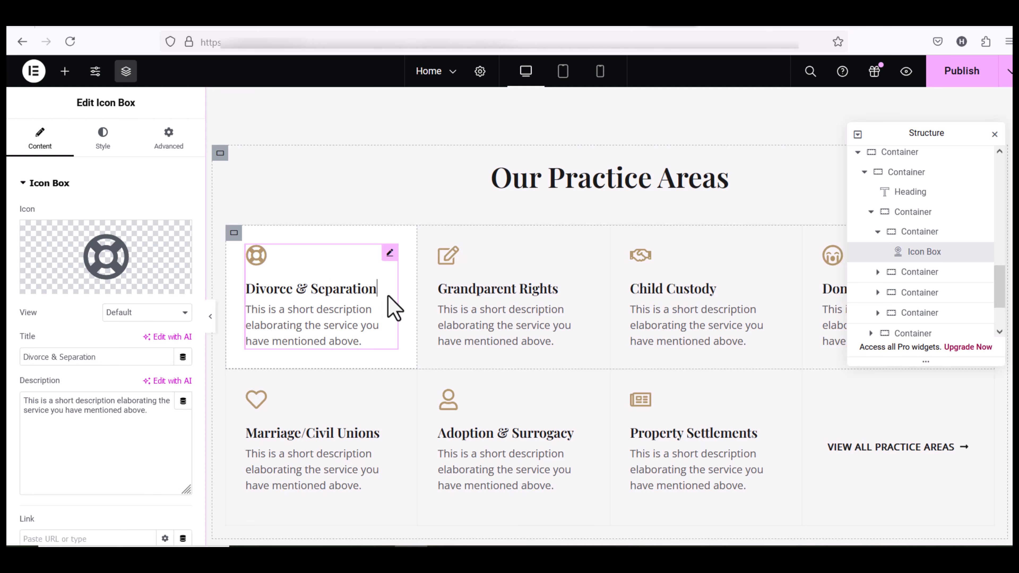
pyautogui.press('BackSpace')
pyautogui.press('BackSpace')
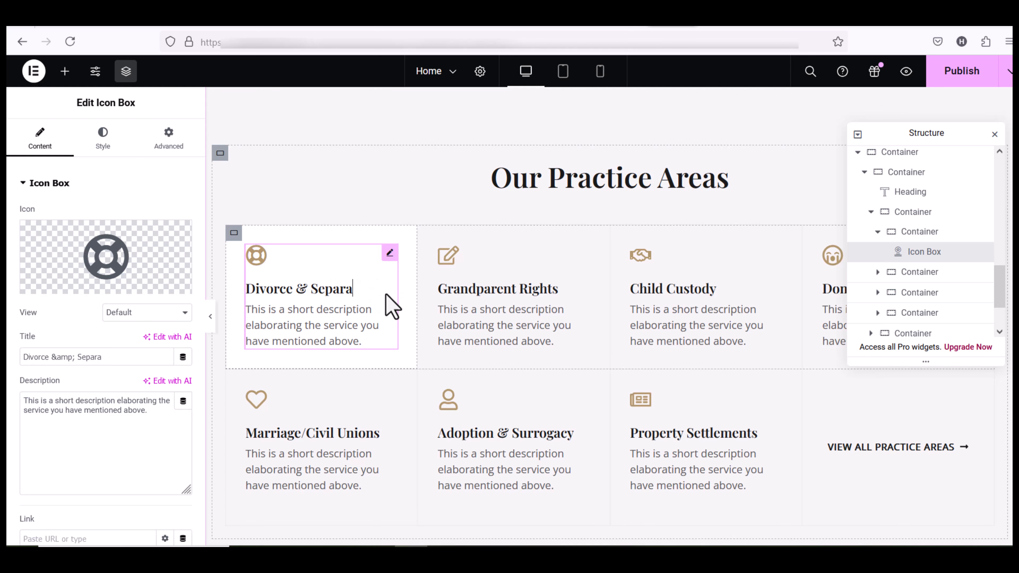
# - Add a Video widget to the empty area above the footer and check its YouTube link and source settings
pyautogui.scroll(5, 365, 343)
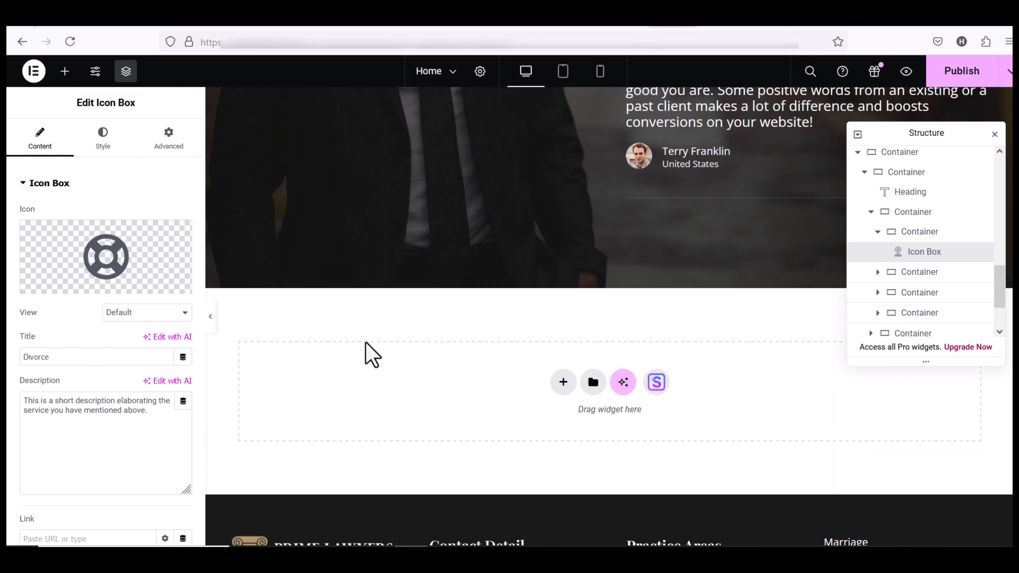
pyautogui.scroll(-2, 373, 353)
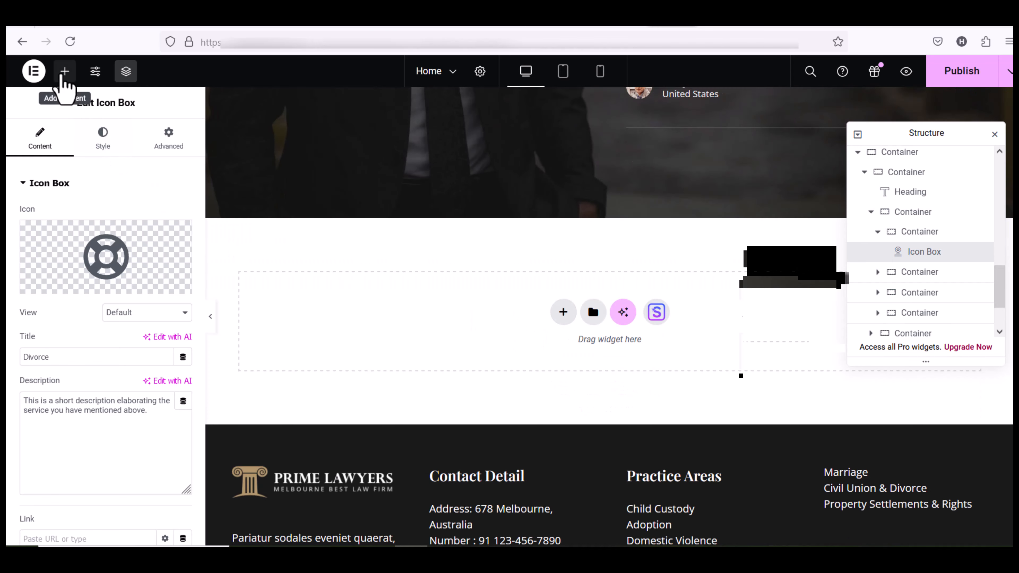
pyautogui.click(64, 79)
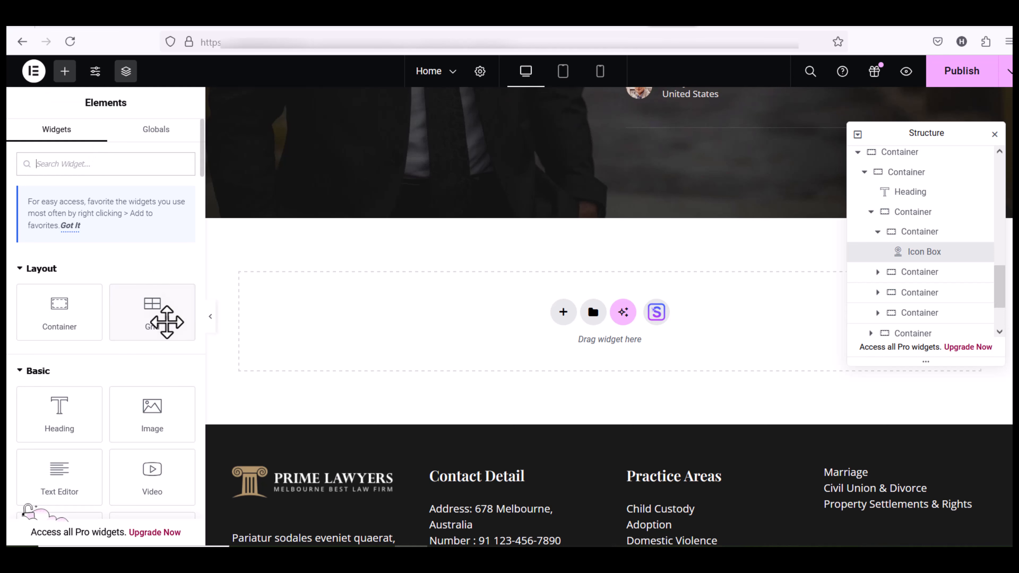
pyautogui.moveTo(150, 406); pyautogui.dragTo(516, 347)
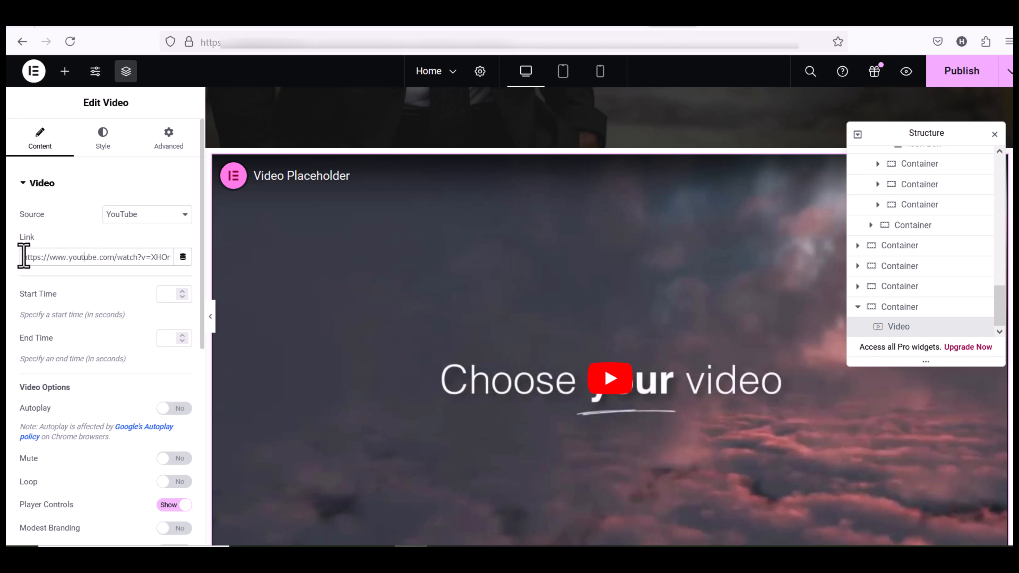
pyautogui.tripleClick(91, 259)
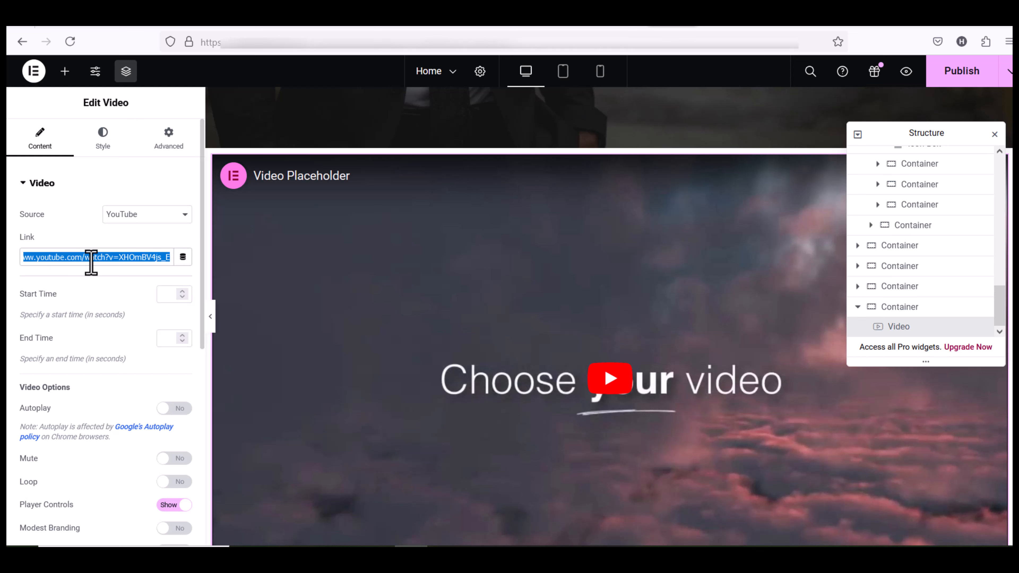
pyautogui.click(134, 217)
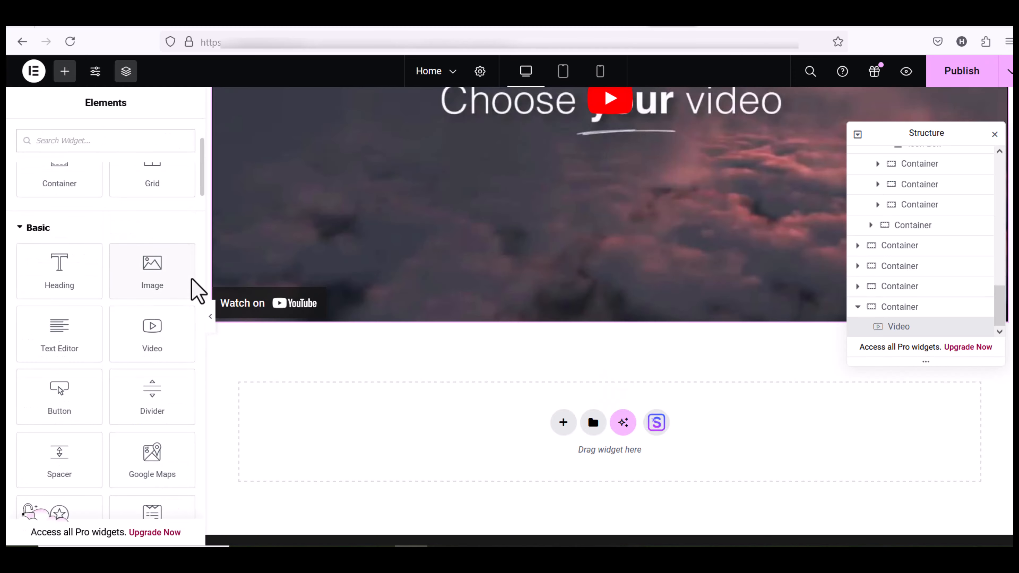
# - Examine the available widgets from the Basic and Pro groups through Link In Bio
pyautogui.scroll(-2, 156, 407)
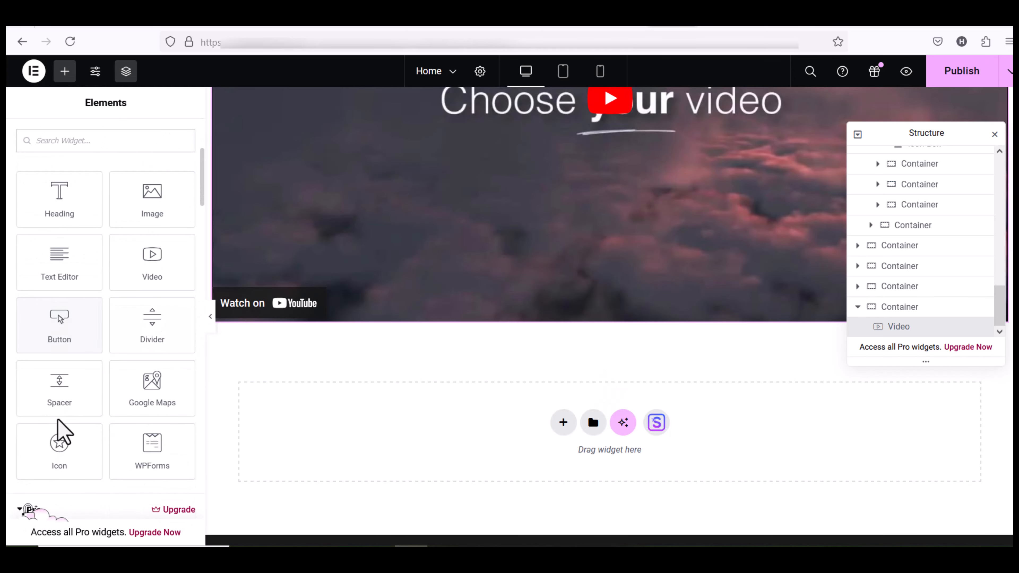
pyautogui.scroll(-5, 156, 467)
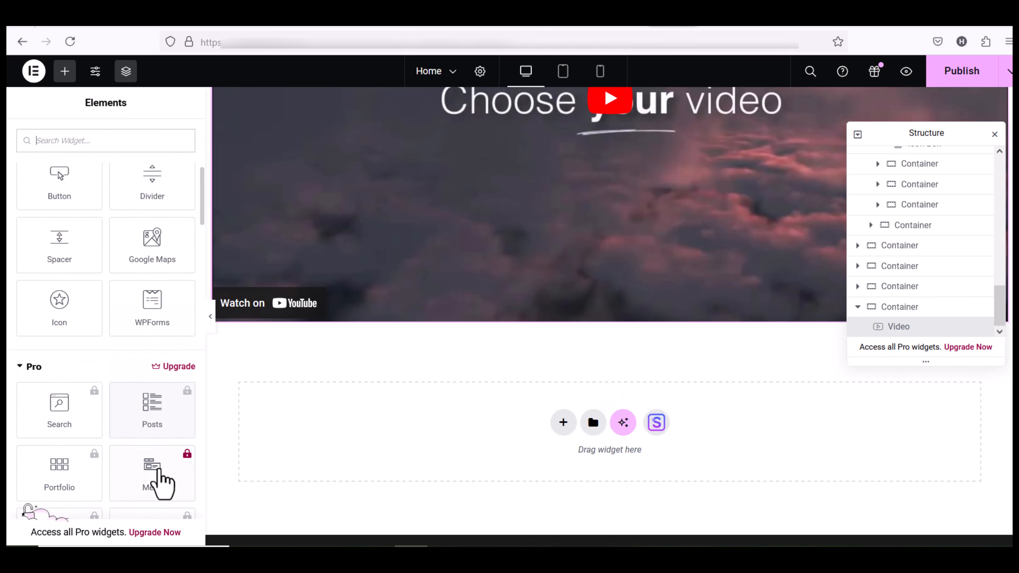
pyautogui.scroll(-10, 160, 478)
pyautogui.scroll(10, 409, 436)
pyautogui.scroll(-6, 485, 453)
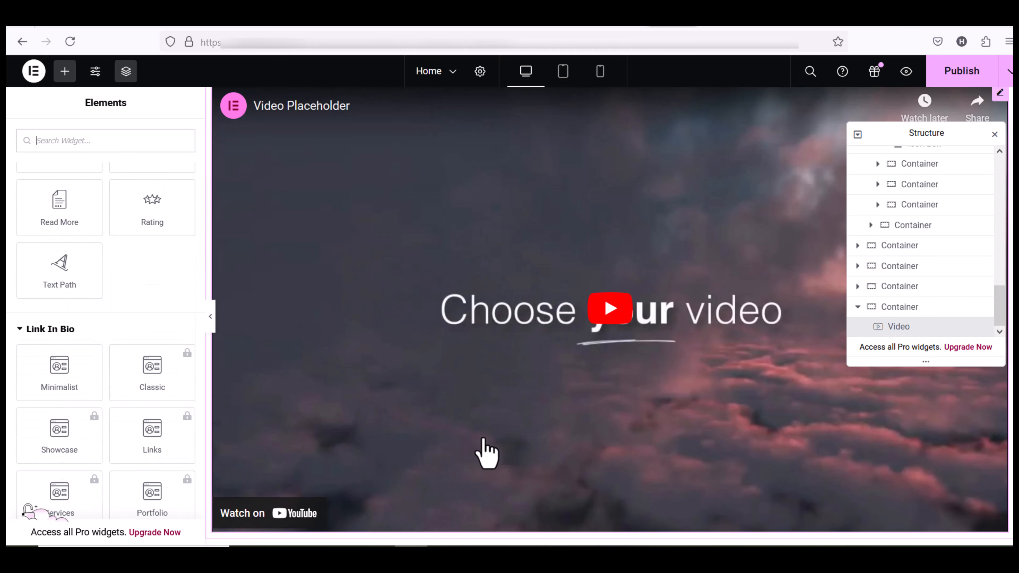
pyautogui.scroll(2, 620, 434)
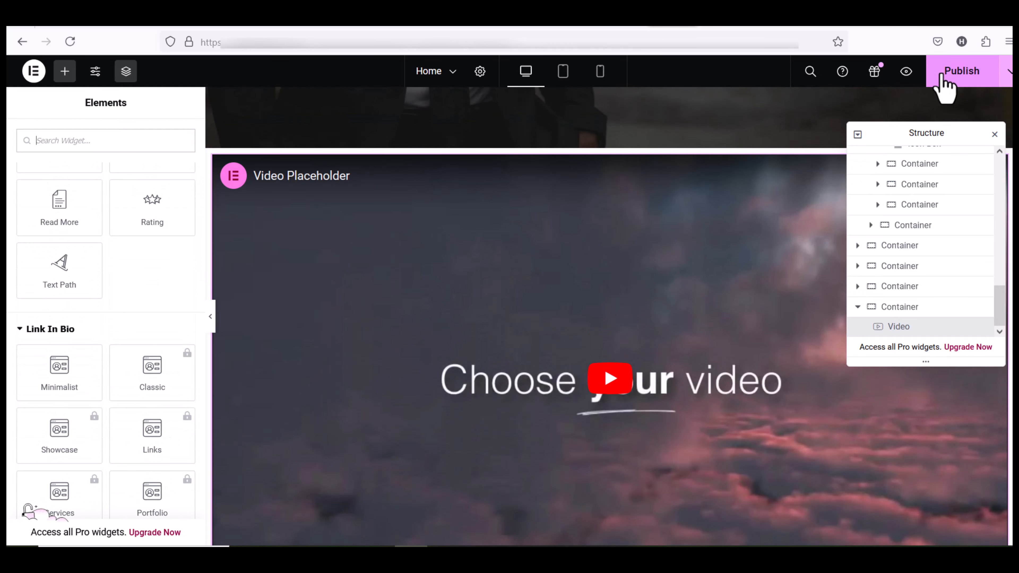